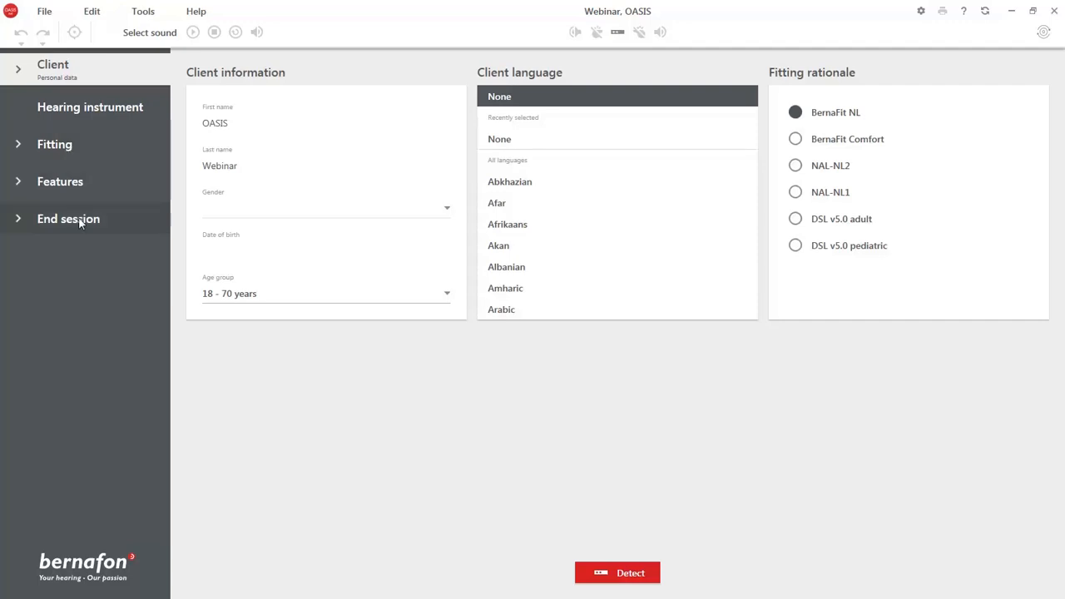
Expand the Client section and review the pages listed under Fitting, Features and End session.
click(20, 73)
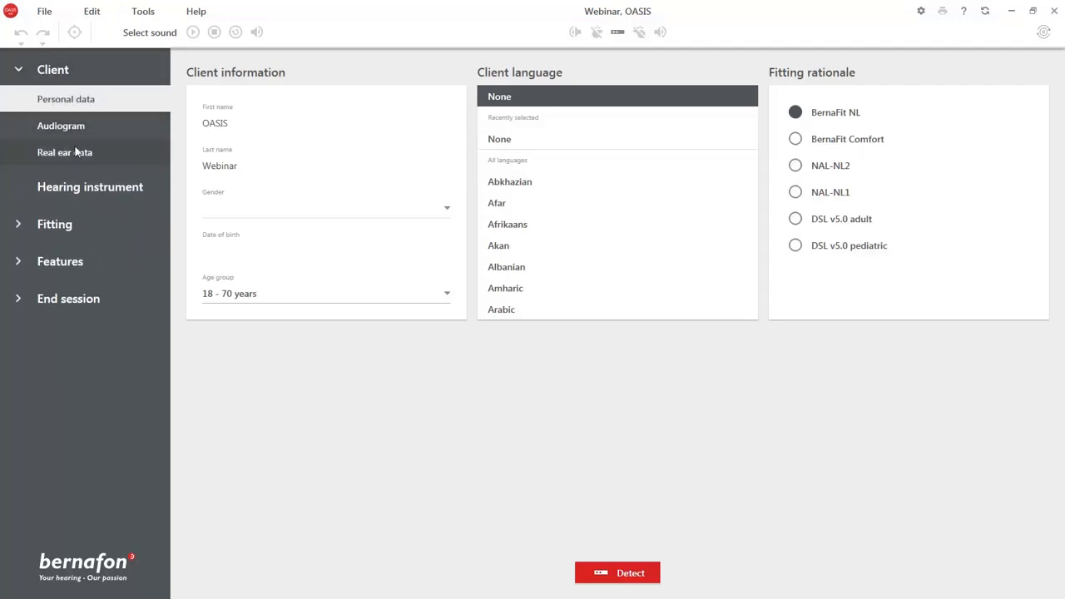
click(19, 227)
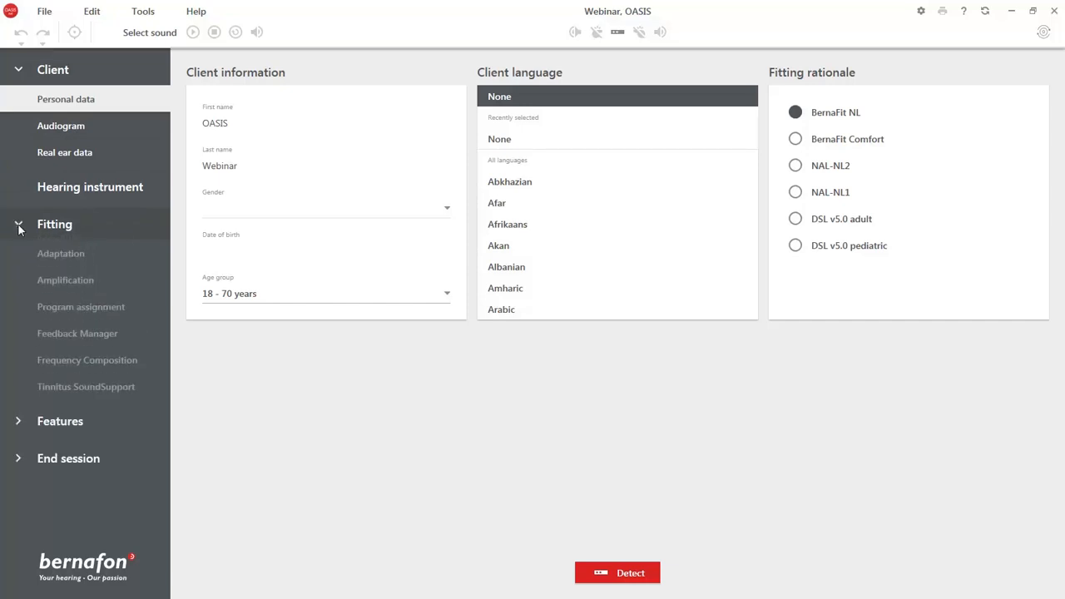
click(19, 225)
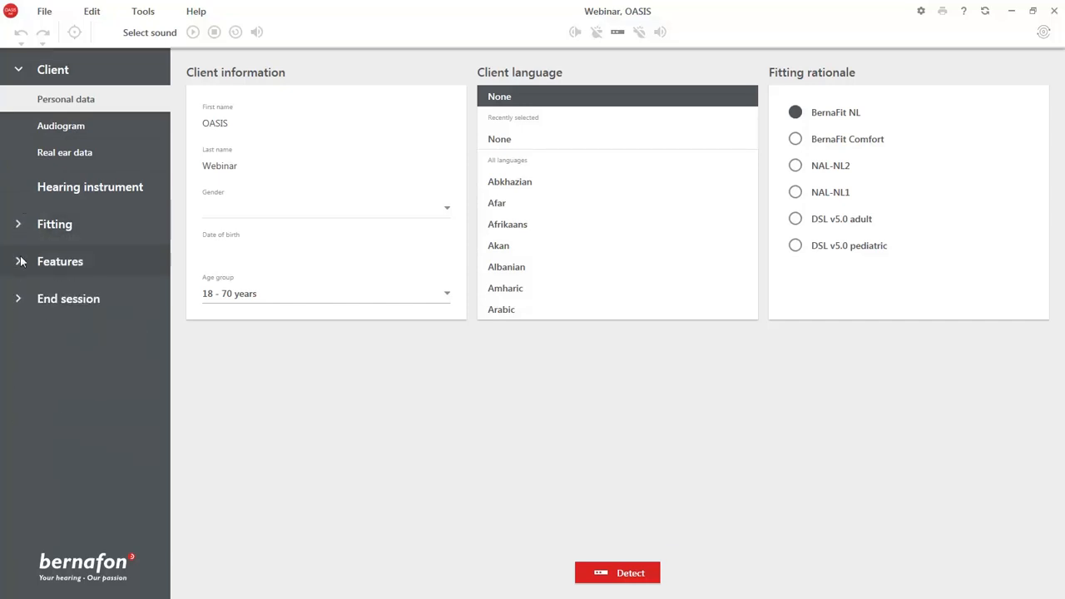
click(20, 262)
click(20, 262)
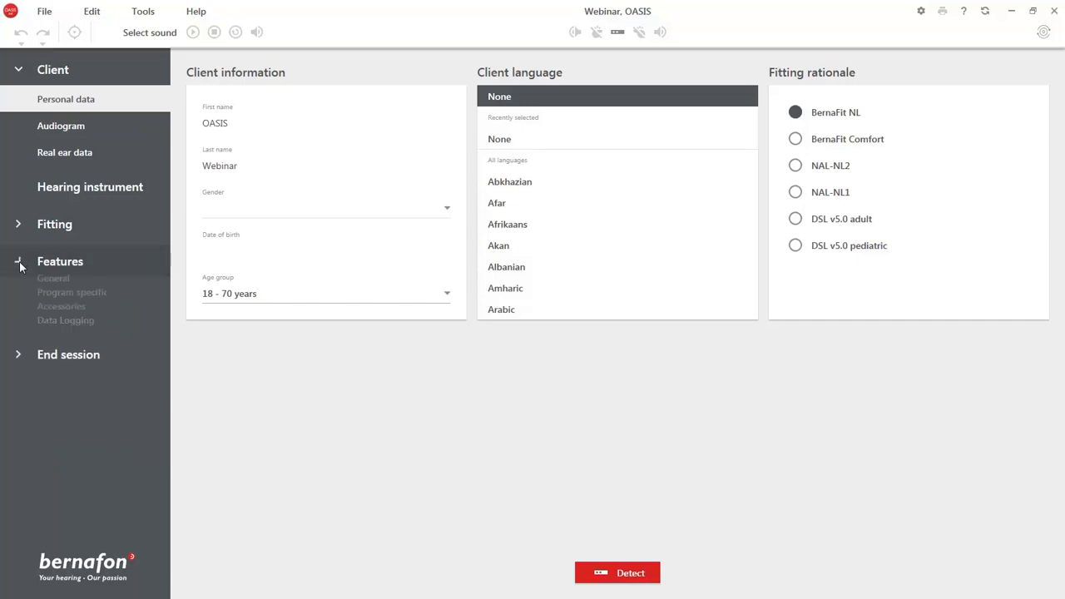
click(20, 300)
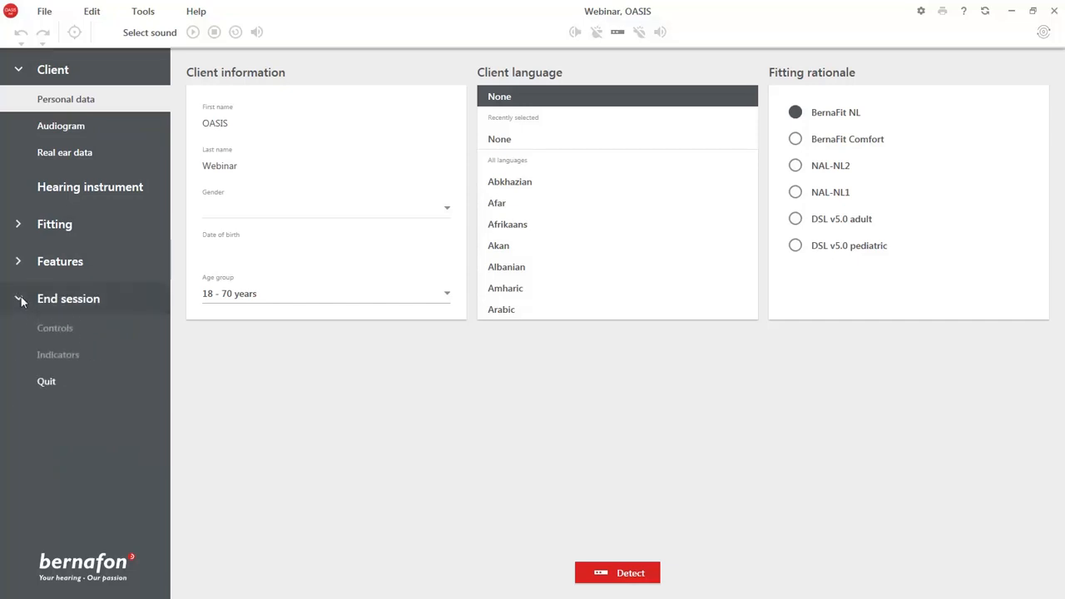
click(20, 299)
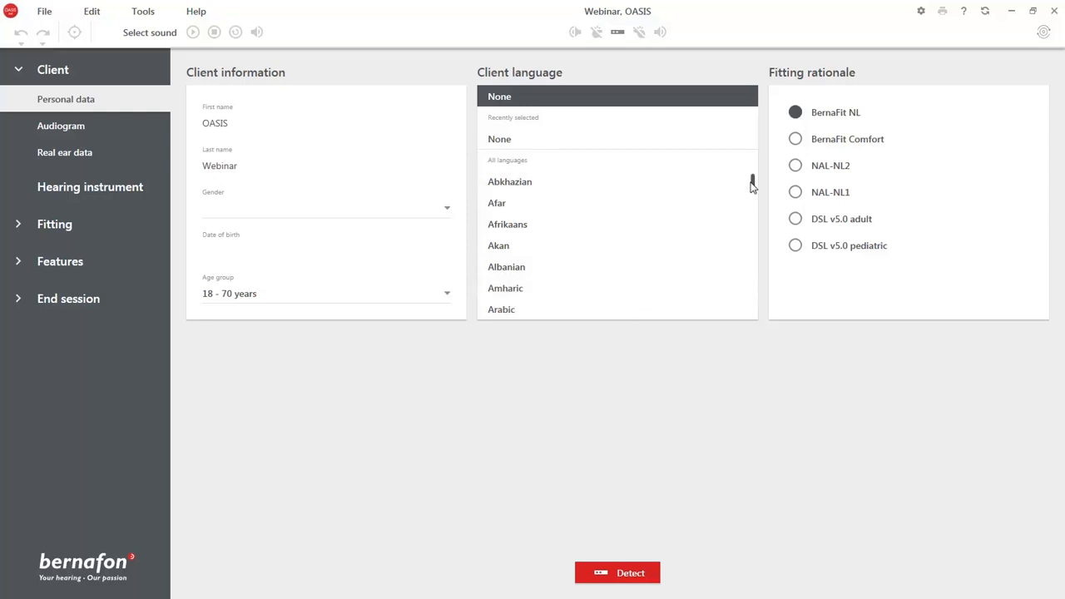
Try Chinese as the client language, restore None, and remove Chinese from the recently selected languages.
drag(752, 181, 752, 200)
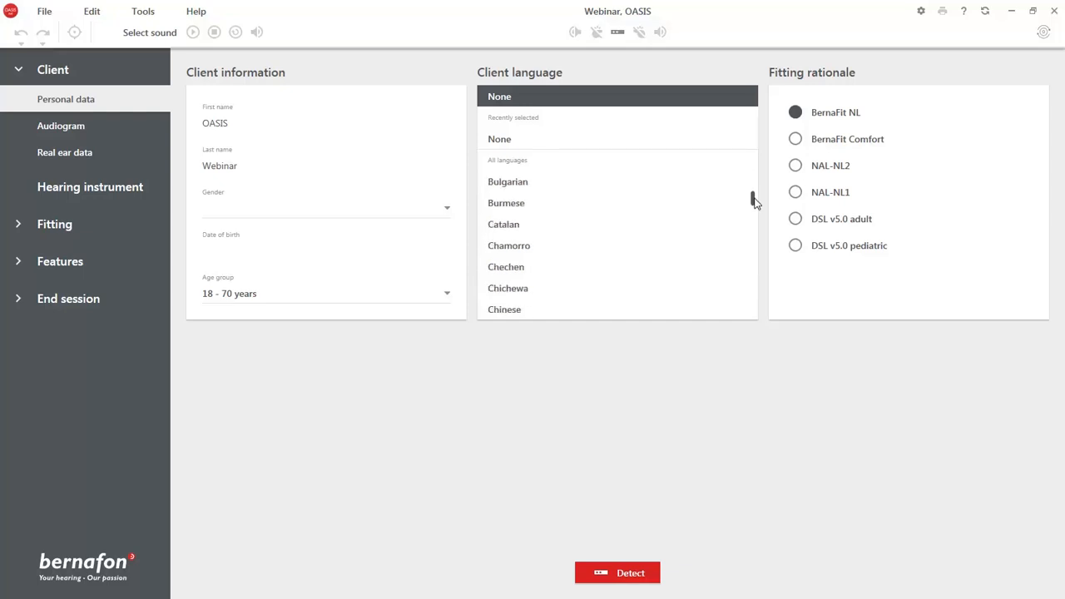
click(616, 309)
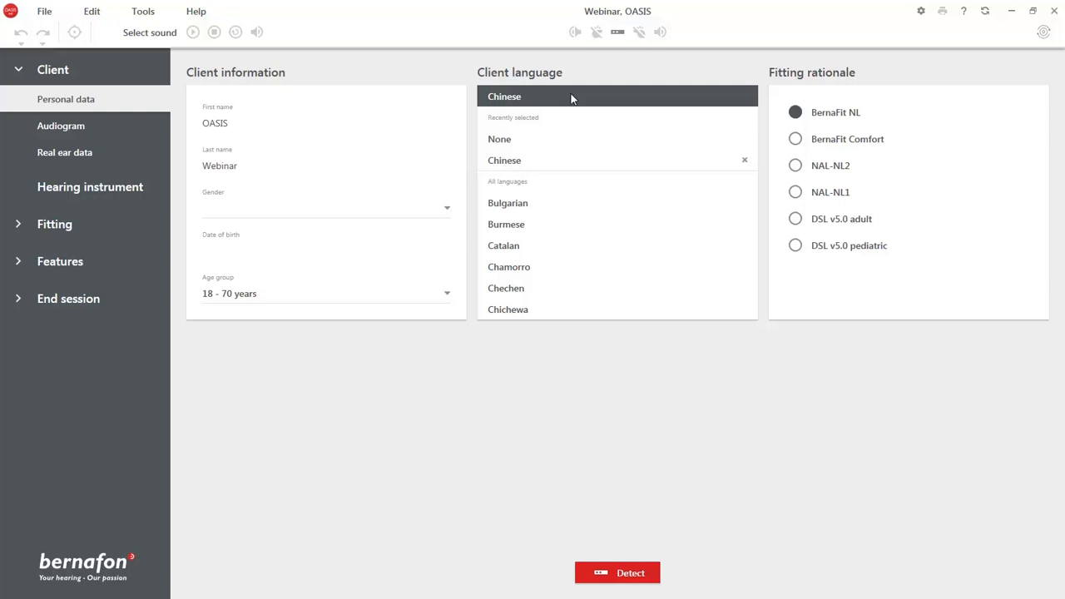
click(556, 145)
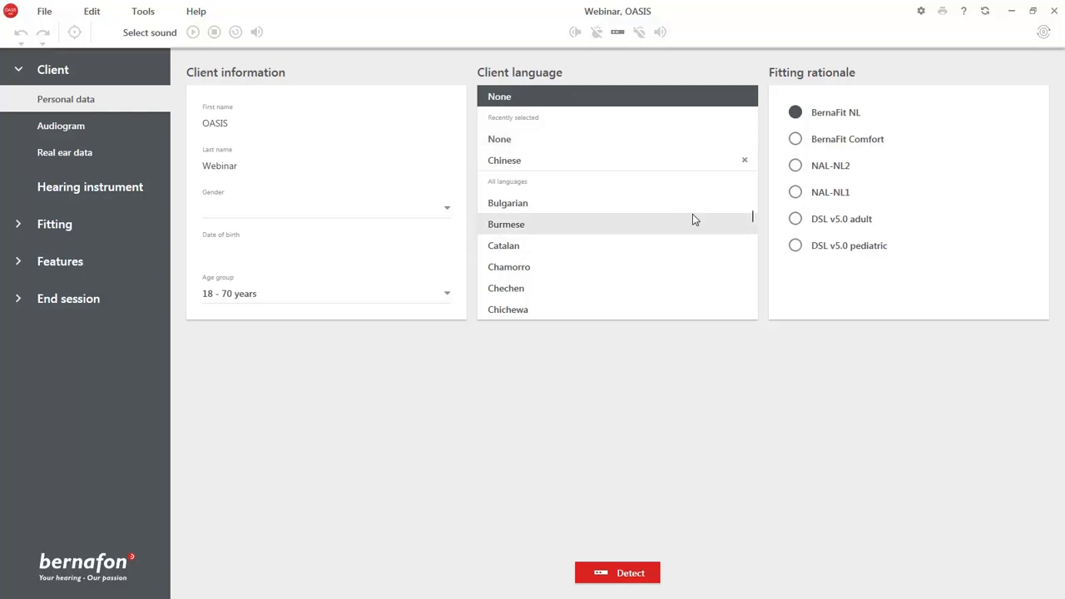
click(744, 161)
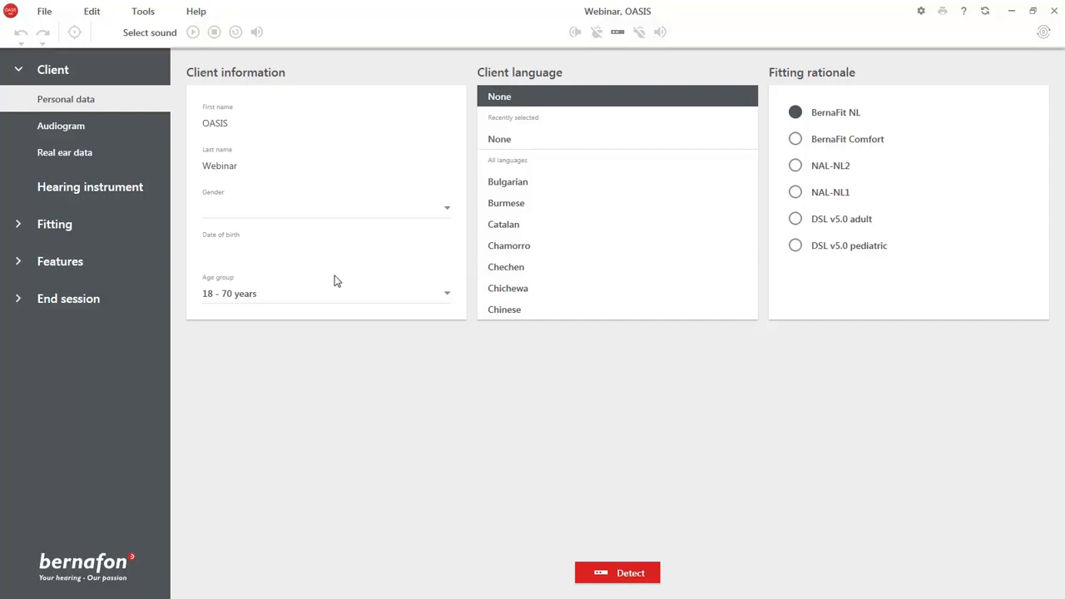
Review the fitting defaults in the preferences and set the client's fitting rationale to NAL-NL2.
click(144, 11)
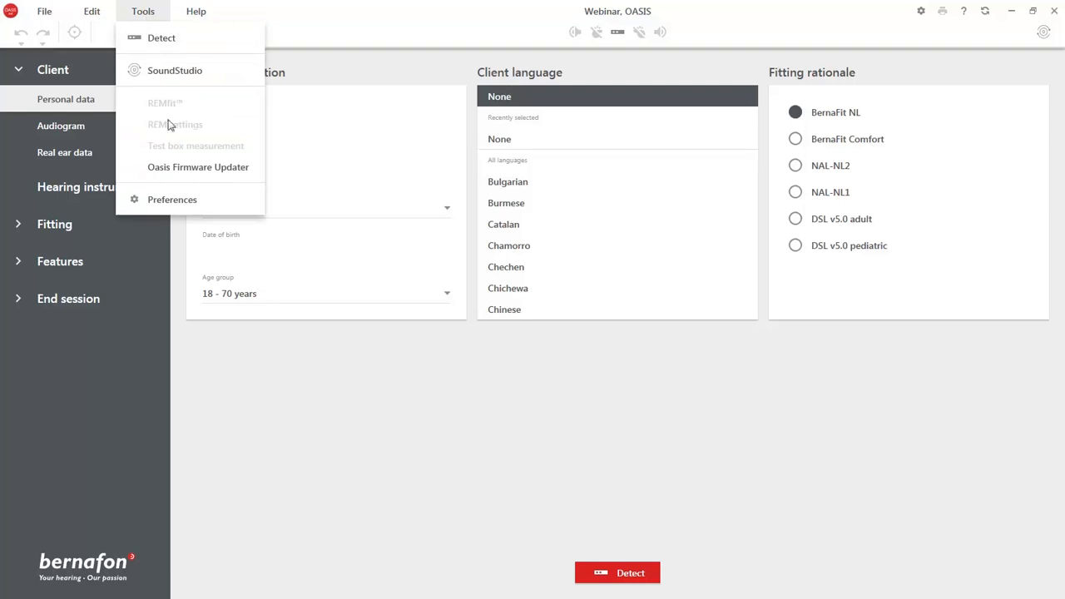
click(172, 200)
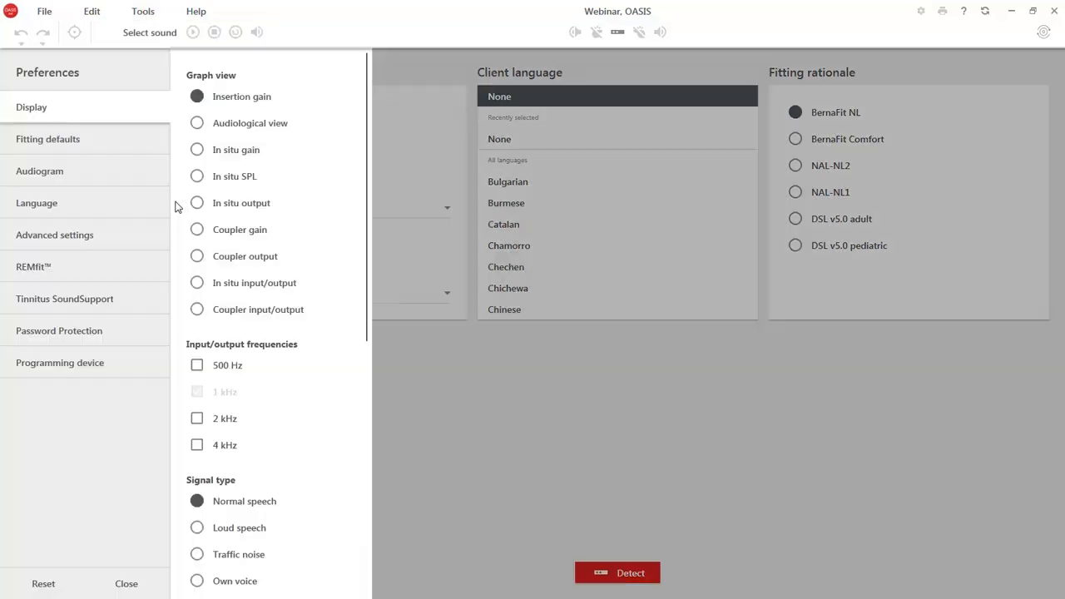
click(94, 142)
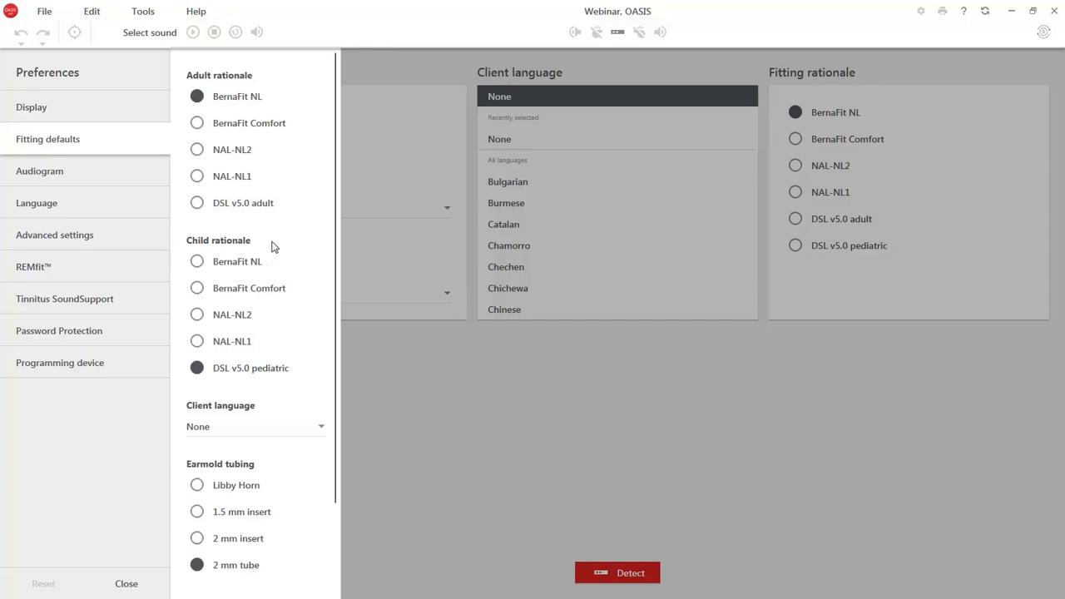
click(127, 585)
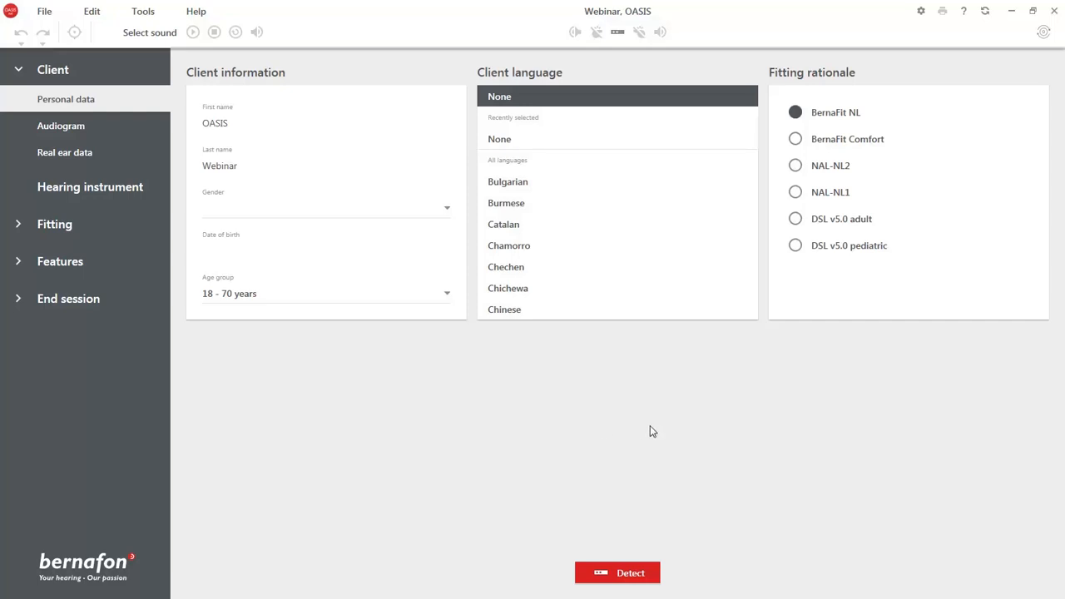
click(795, 167)
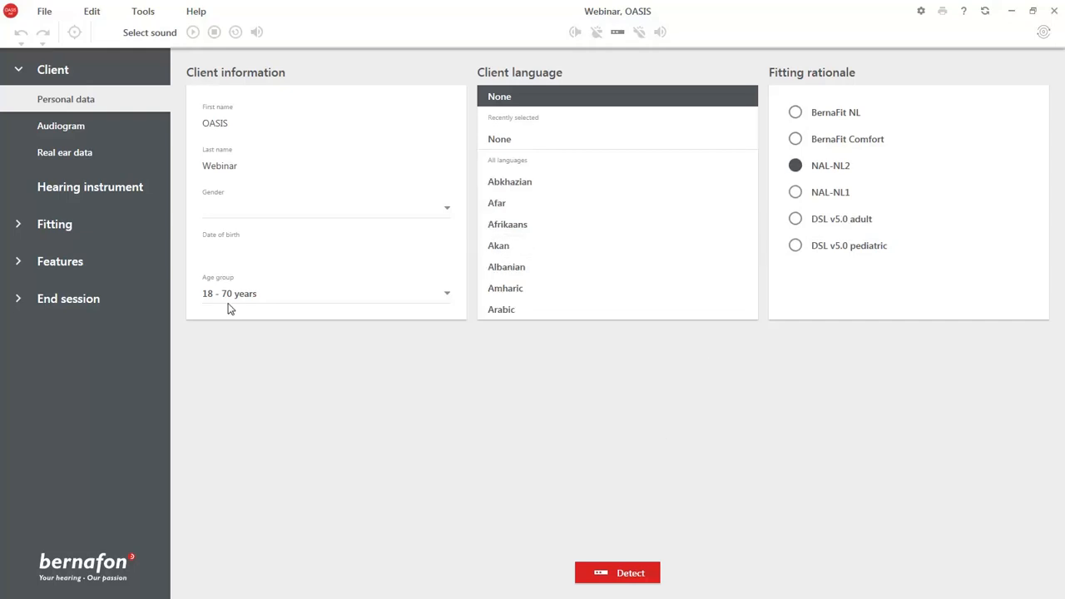
Open the client's audiogram and review the available measurement methods and test signal transducers.
click(84, 128)
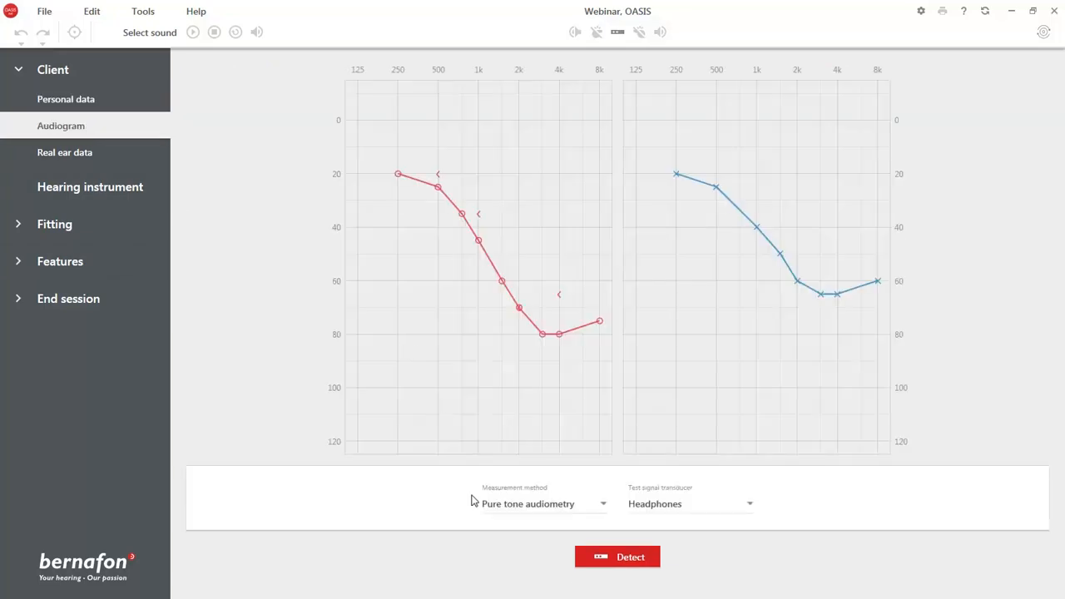
click(603, 508)
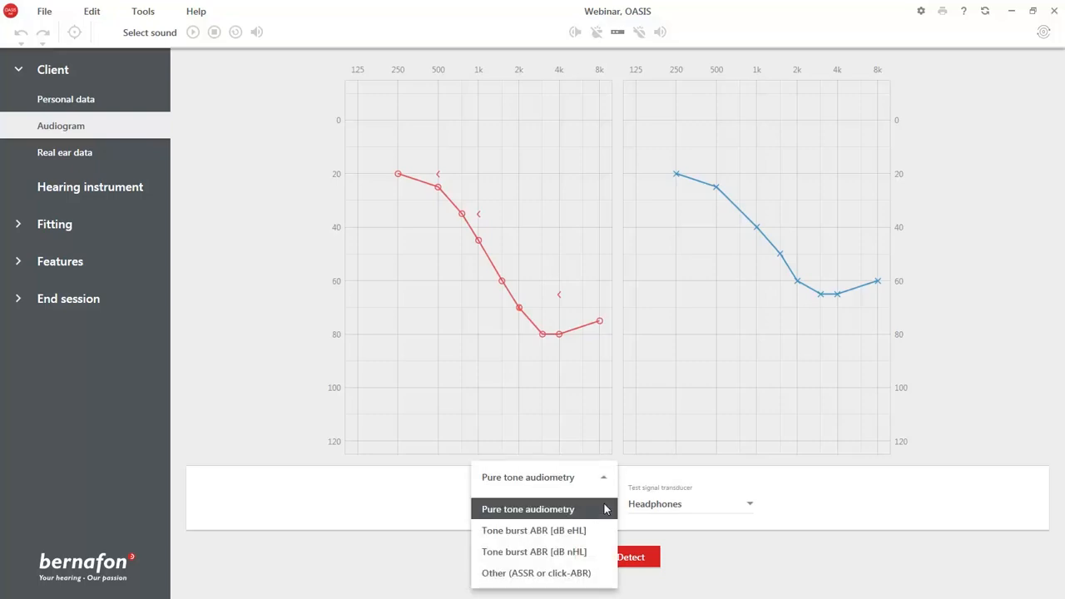
click(605, 509)
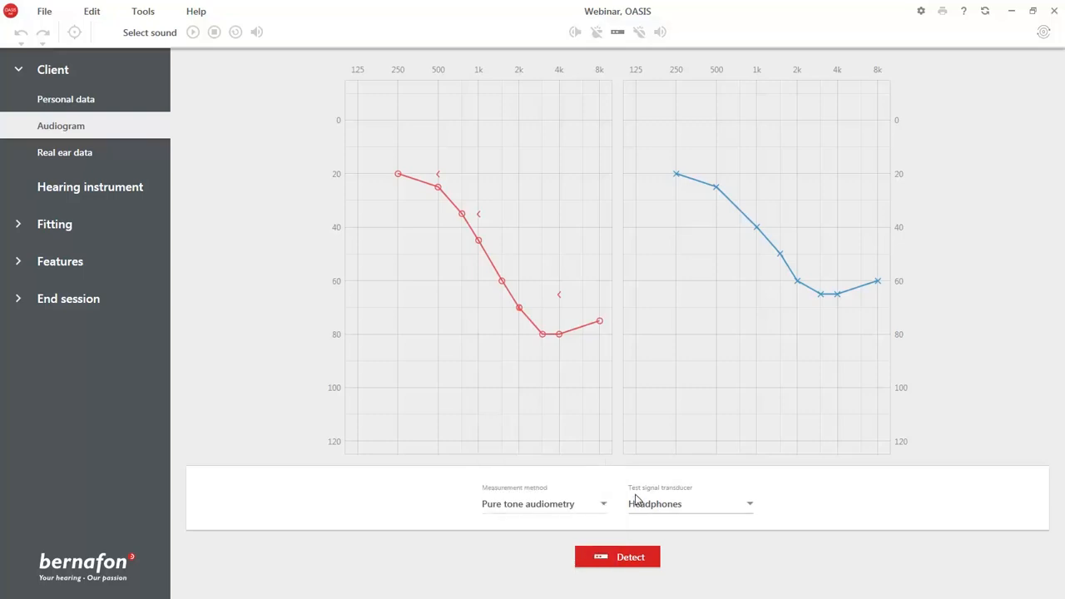
click(754, 508)
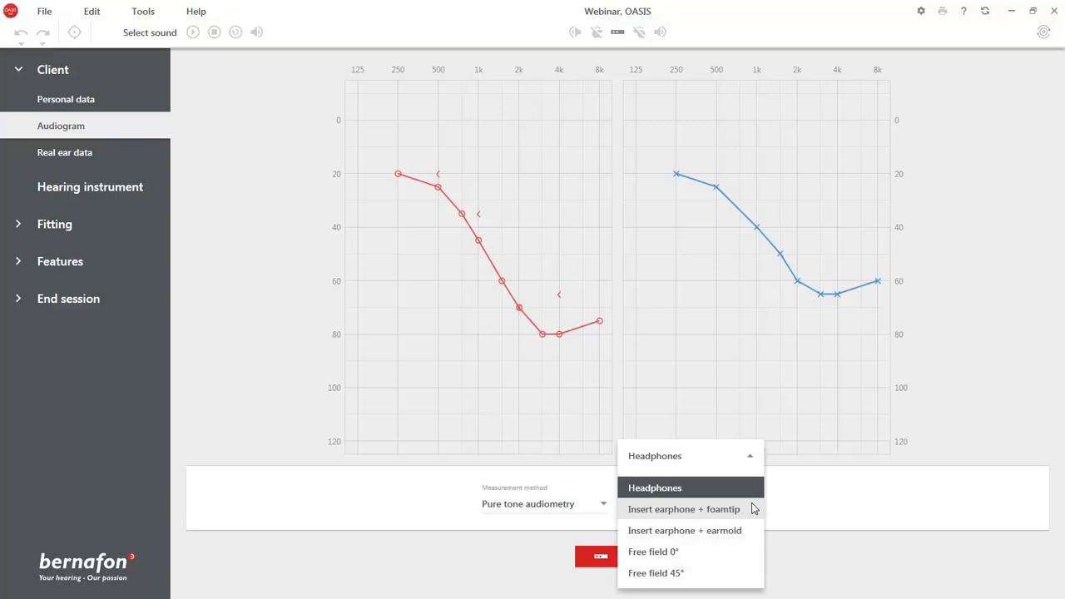
click(753, 461)
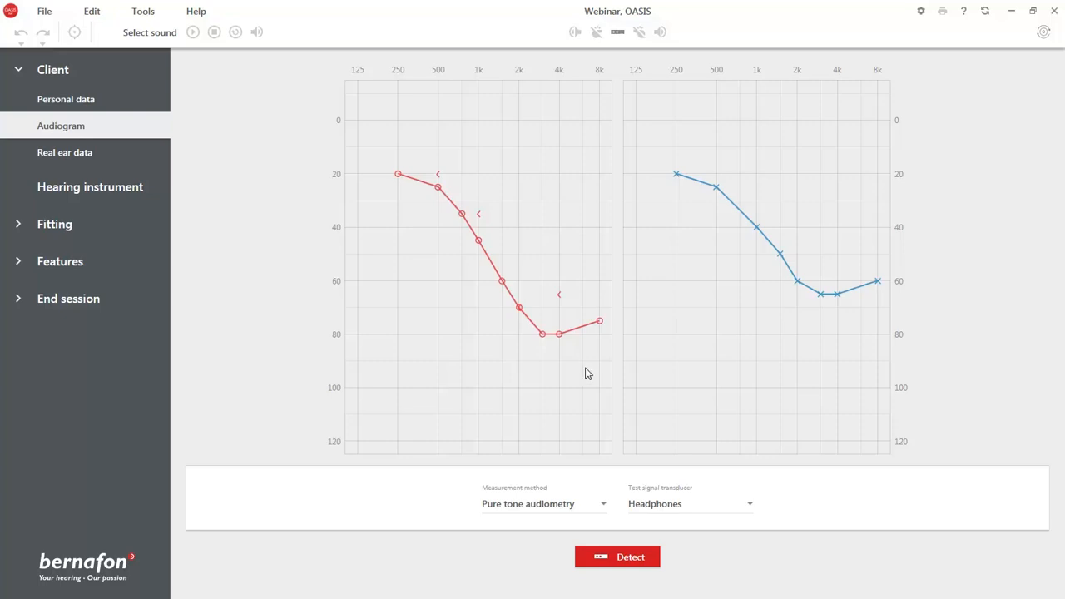
Enter measured right-ear RECD values of 4, 5 and 6 at 125, 250 and 500 Hz, and switch their use off and back on.
click(109, 154)
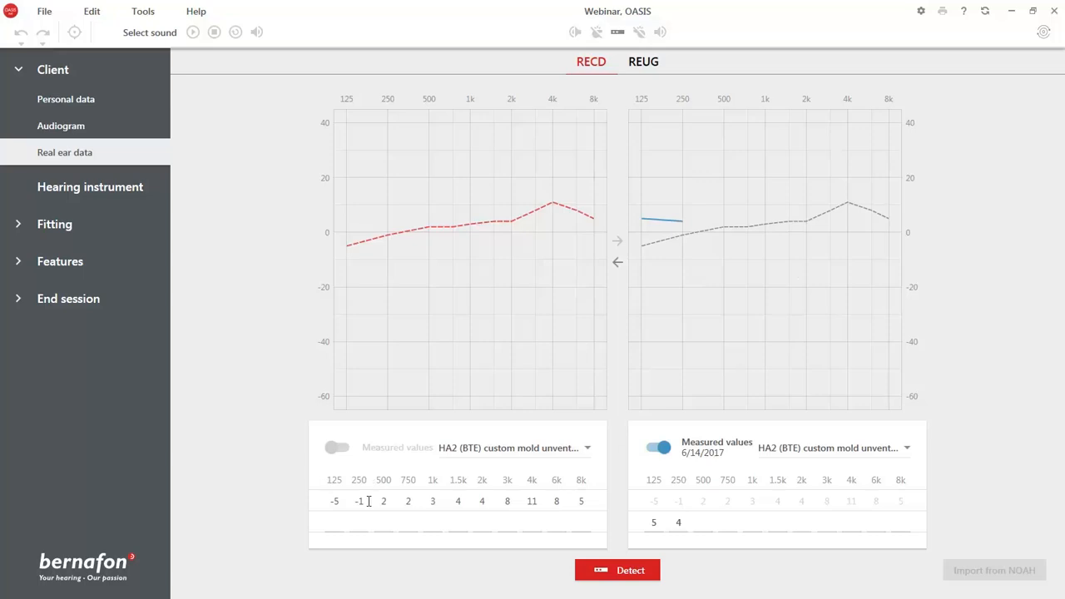
click(333, 523)
text(4)
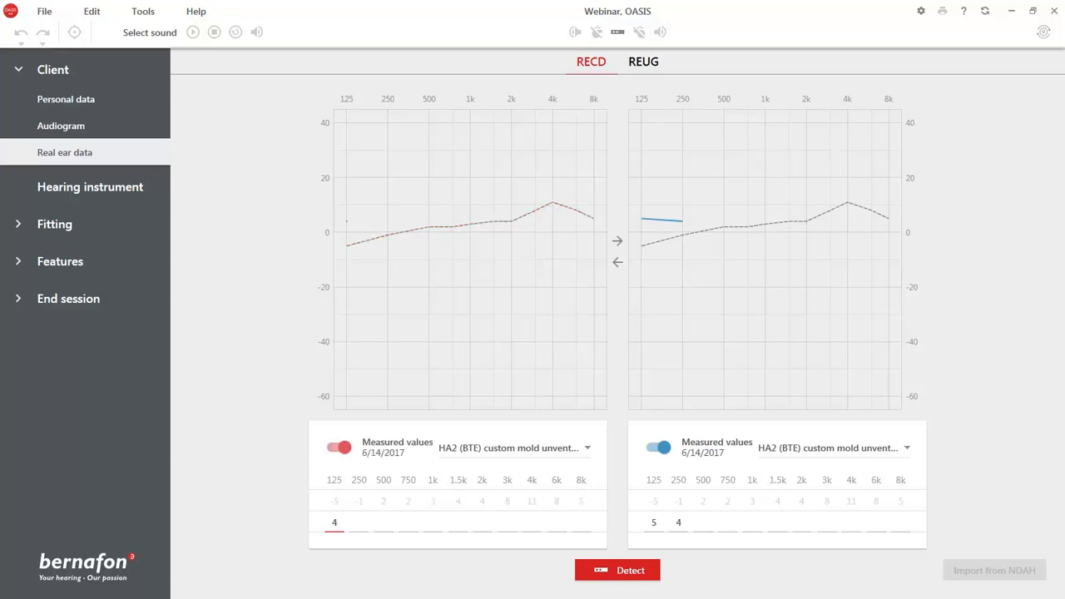
key(Tab)
text(5)
key(Tab)
text(6)
key(Tab)
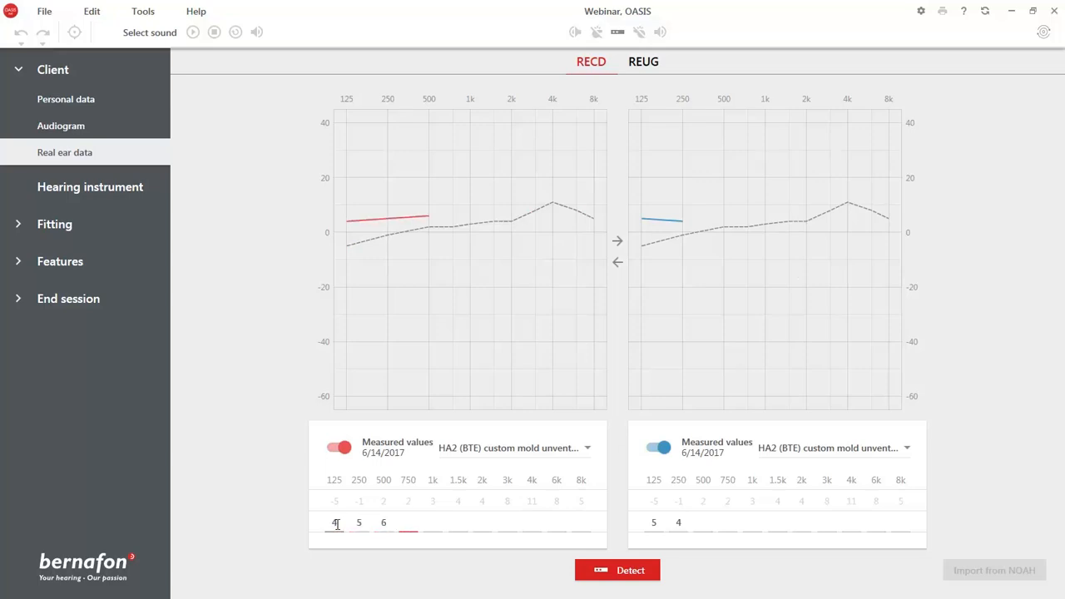
click(331, 453)
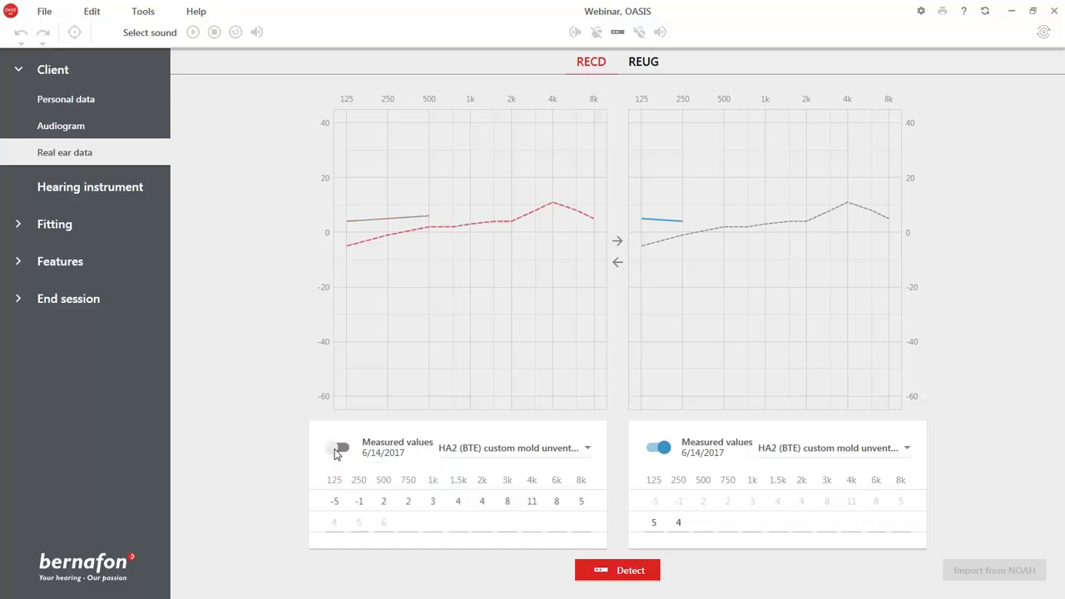
click(344, 454)
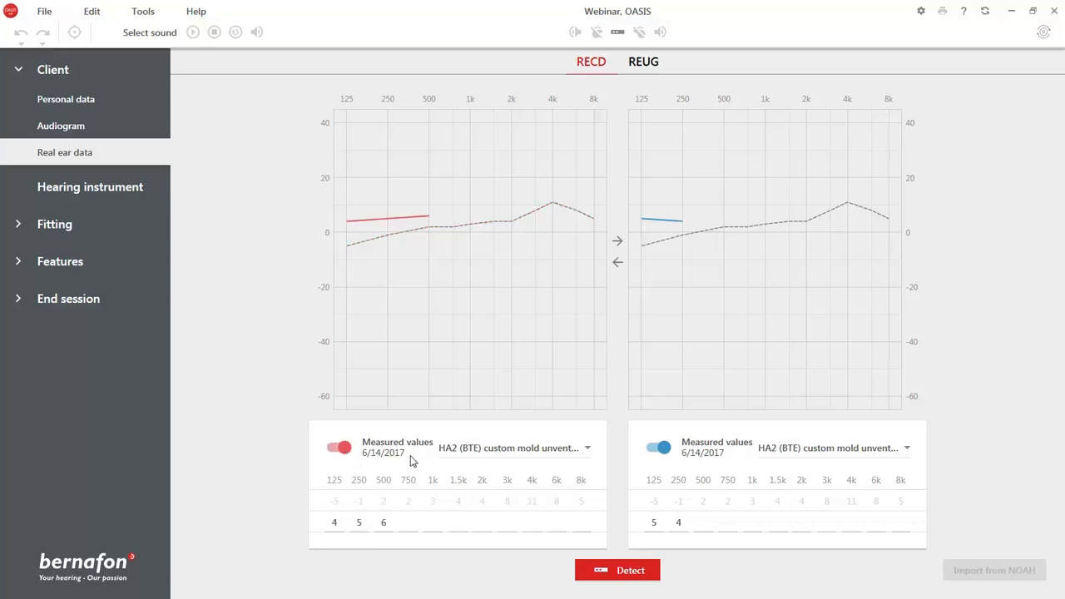
Copy the right-ear RECD values over the left-ear curve, and keep measured values in use for the right ear only.
click(616, 243)
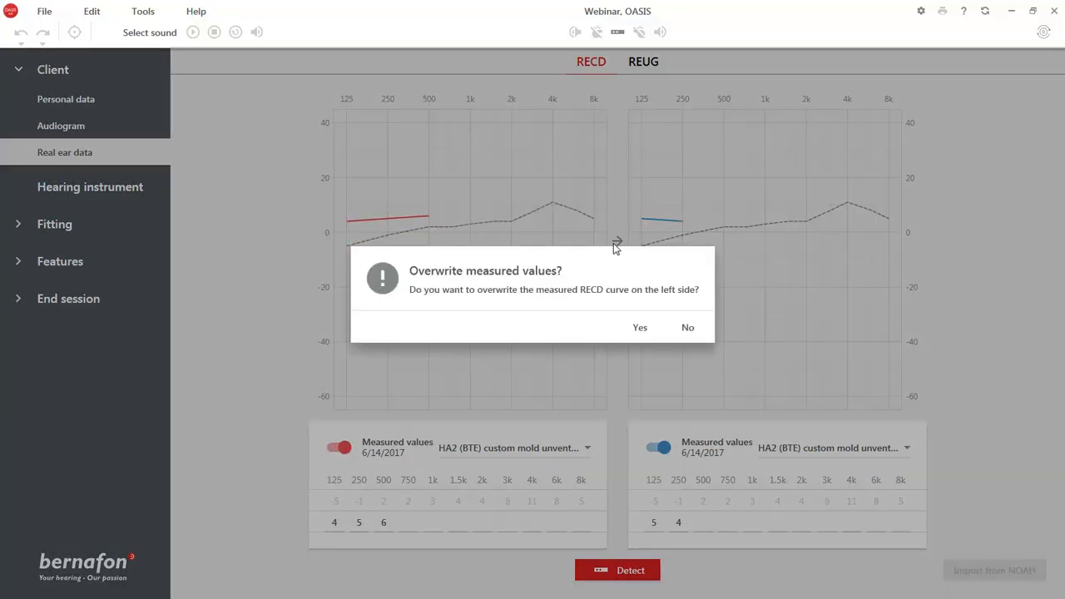
click(648, 333)
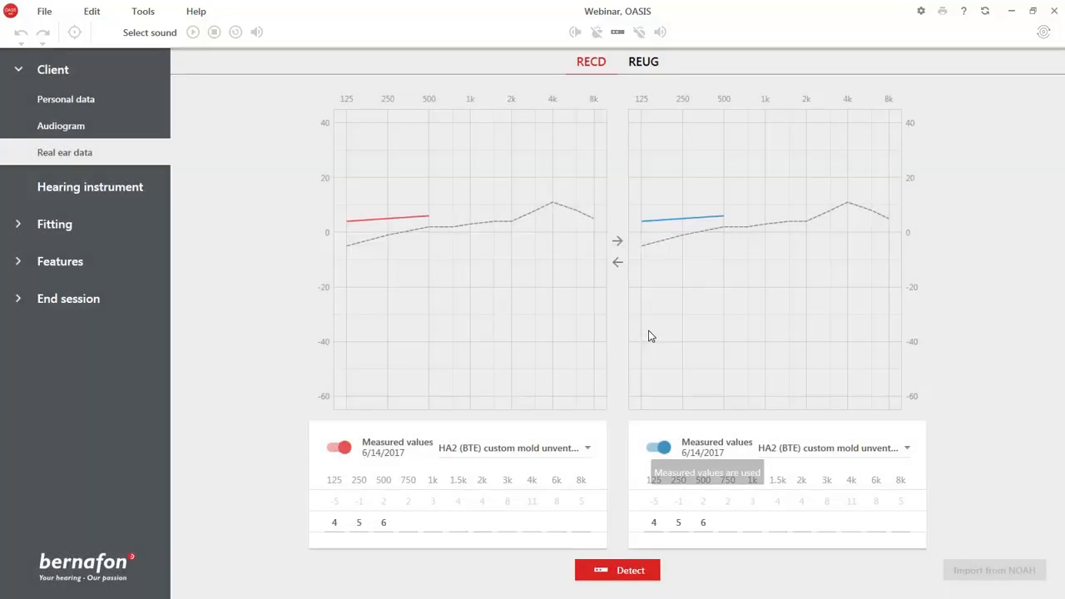
click(659, 448)
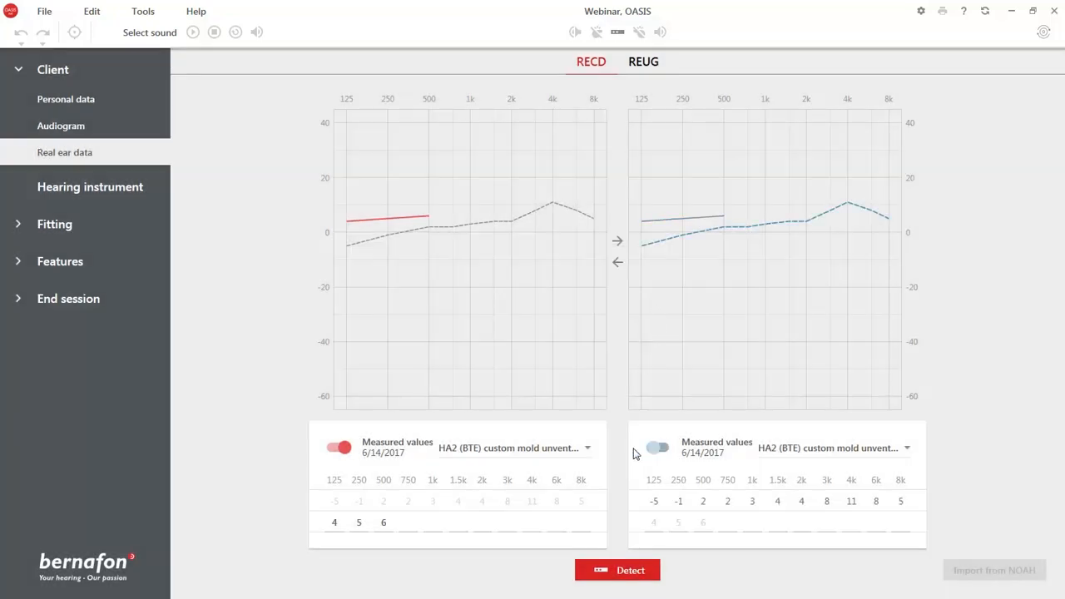
click(331, 449)
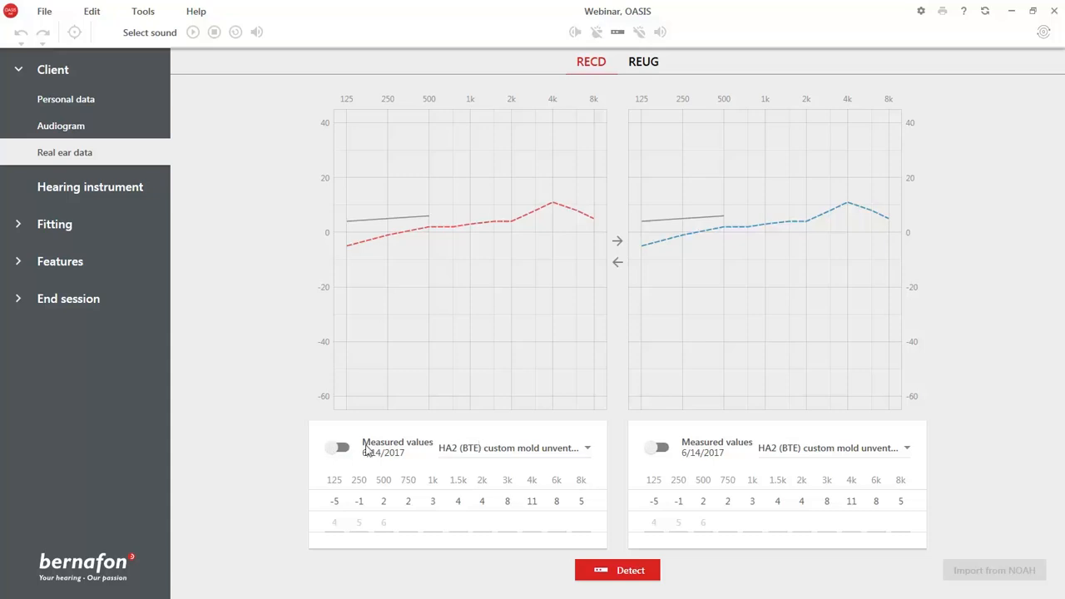
click(342, 451)
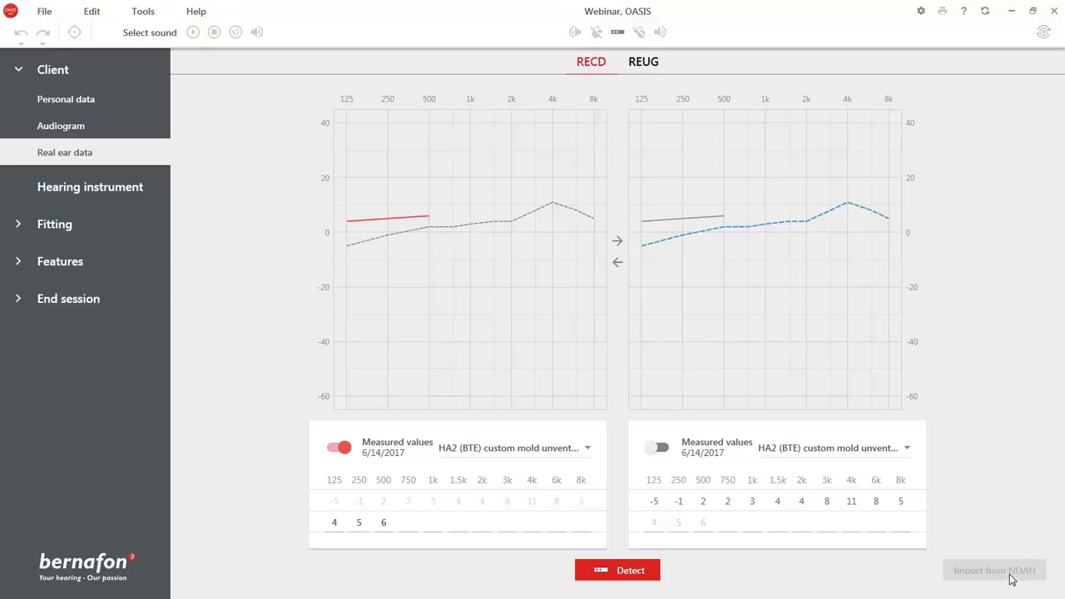
Enter measured right-ear REUG values of 6 at 125 Hz and 7 at 250 Hz.
click(655, 69)
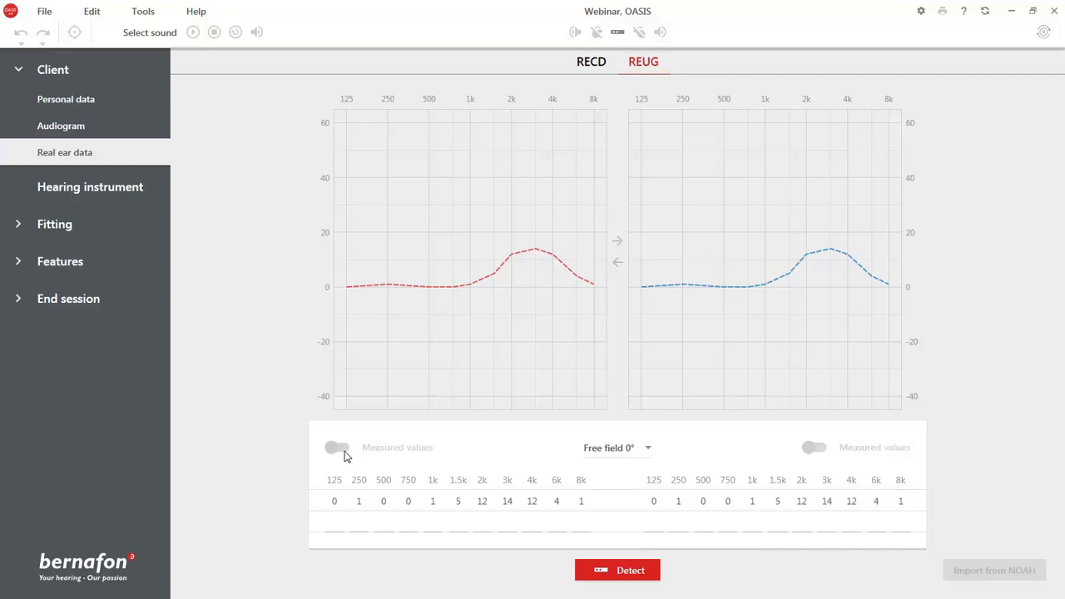
click(334, 524)
text(6)
click(359, 524)
text(7)
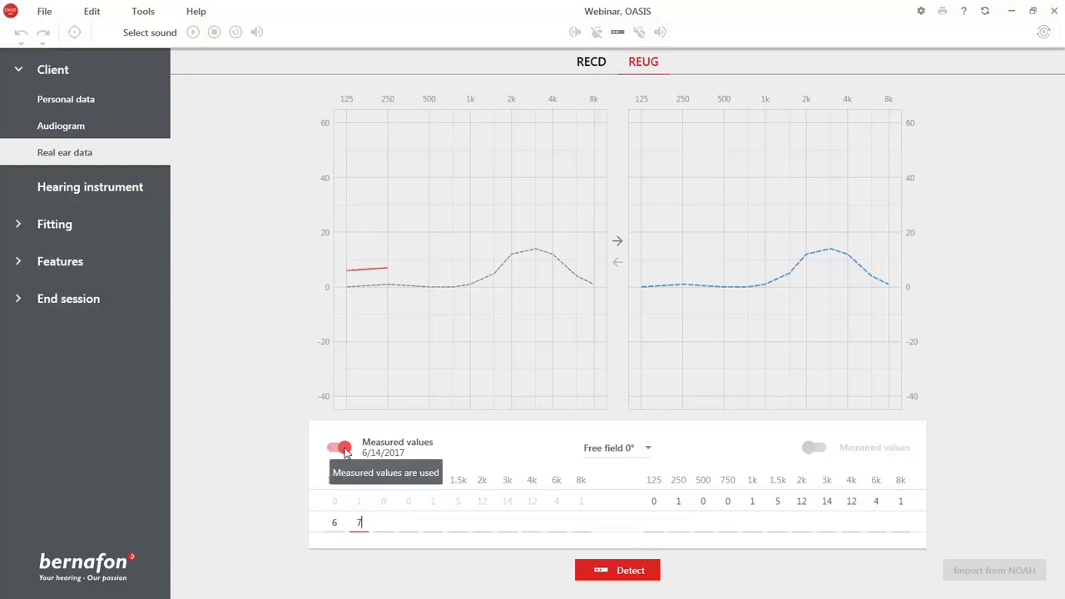
Check the free field angle options for the REUG and open the hearing instrument selection.
click(649, 450)
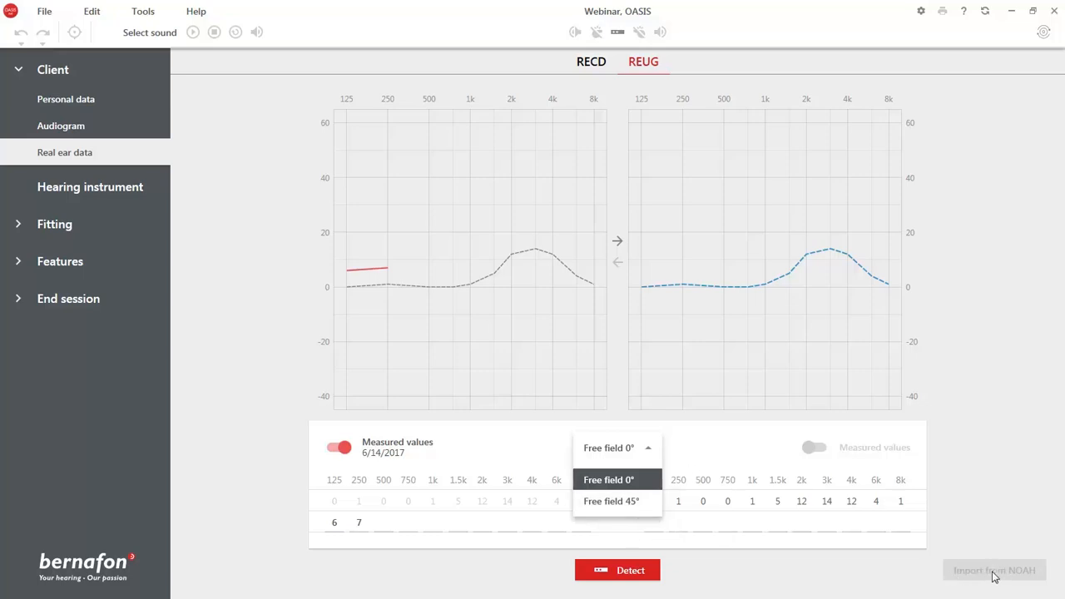
click(108, 189)
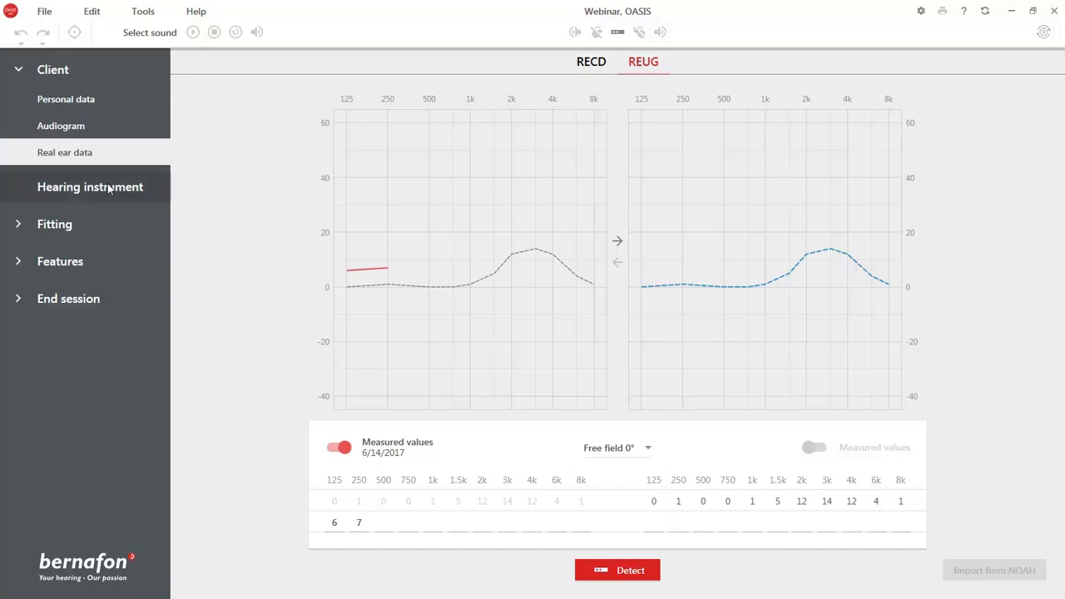
click(108, 189)
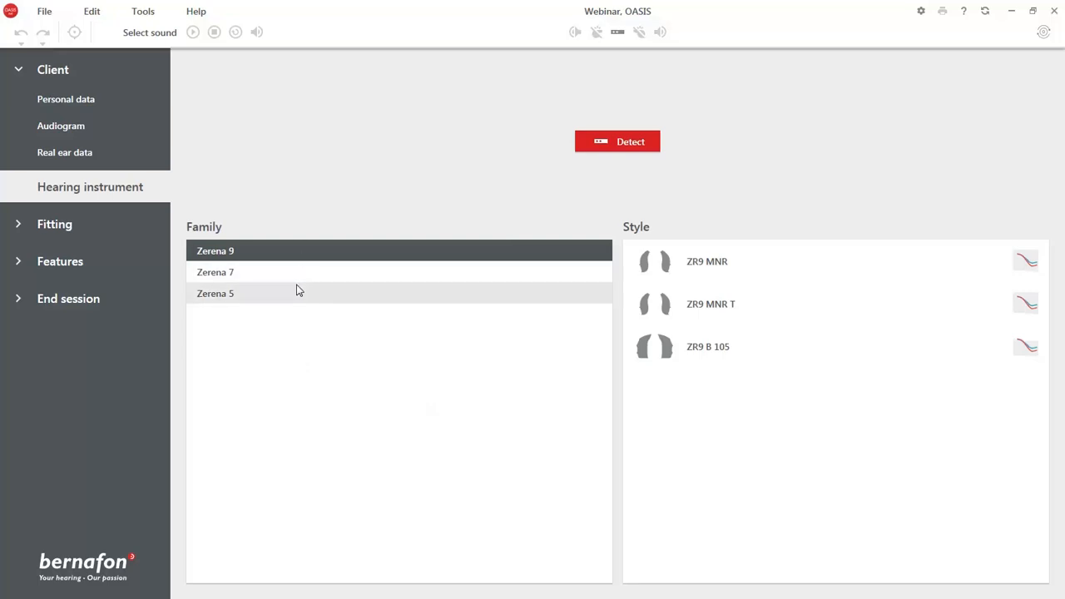
Select ZR9 MNR for both ears, and change the right ear to ZR9 B 105 and the left ear to ZR9 MNR T.
click(816, 266)
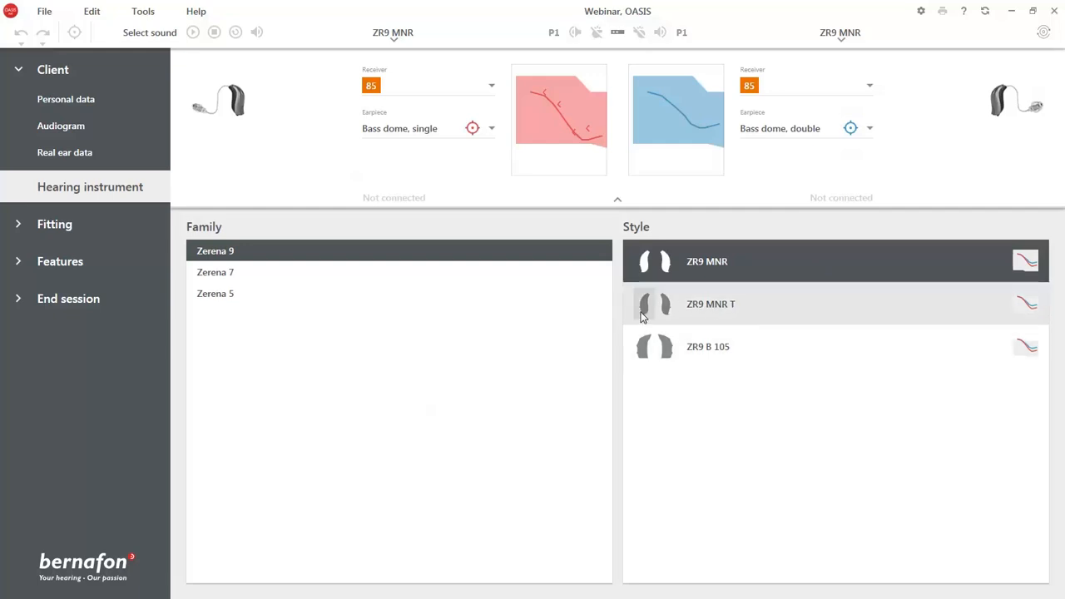
click(647, 356)
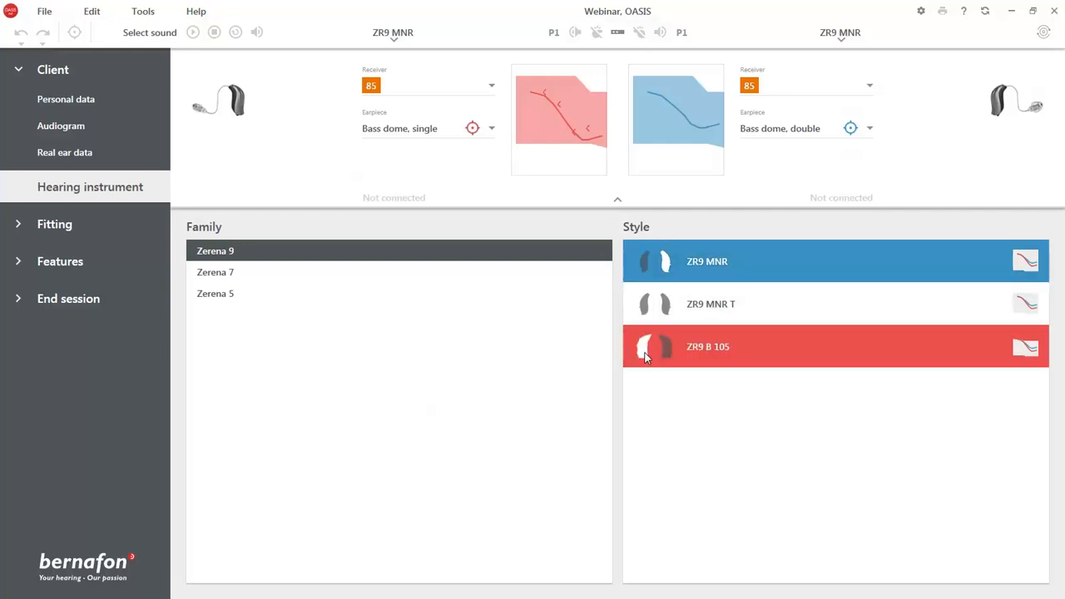
click(667, 305)
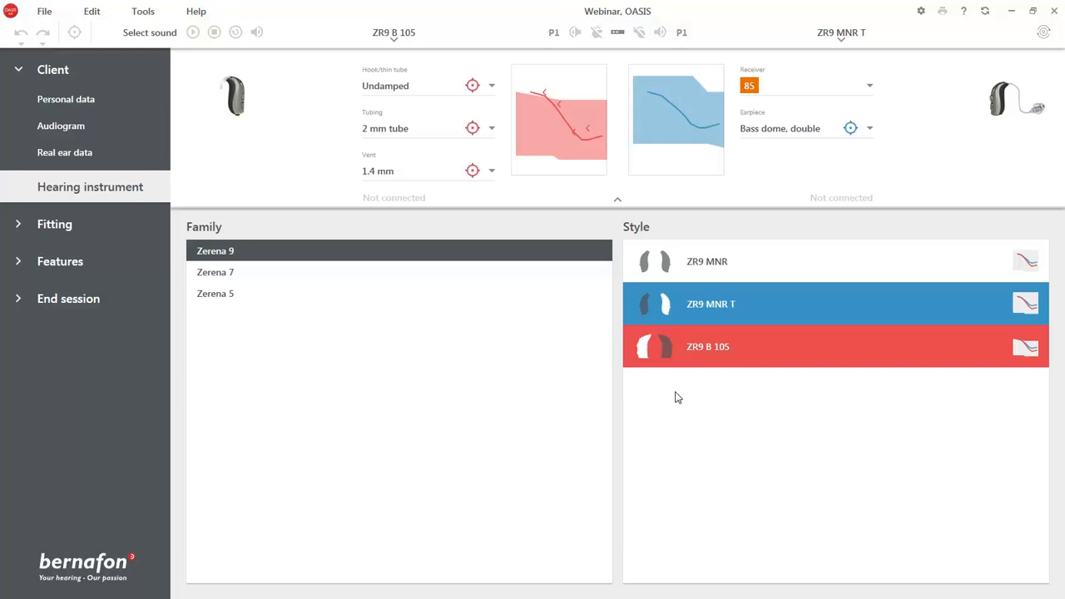
Try ZR9 MNR on both ears and other mixed pairings, and return to ZR9 B 105 right and ZR9 MNR T left.
click(790, 259)
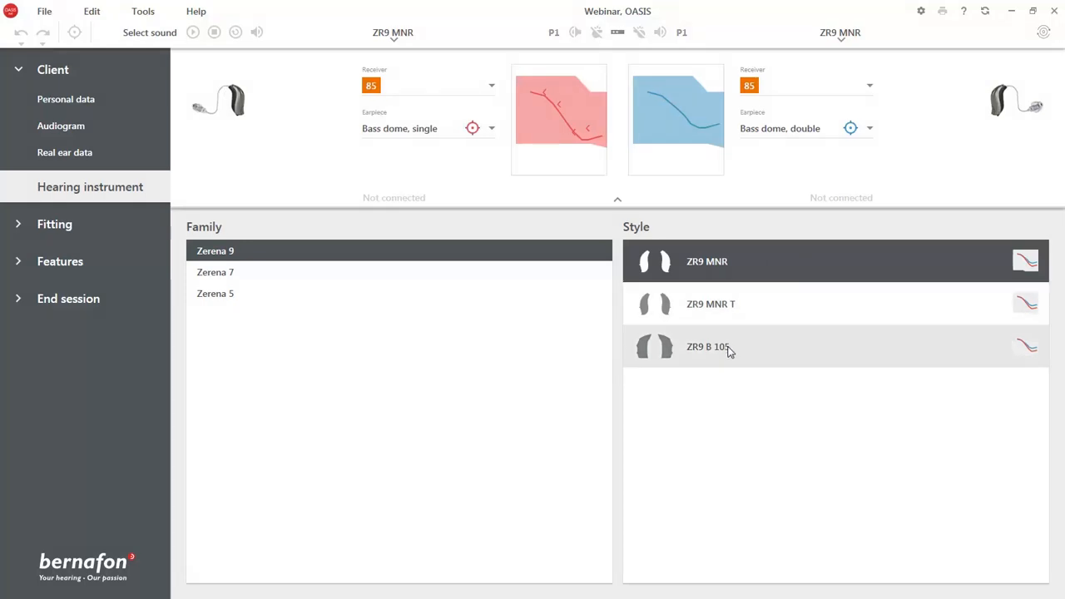
click(668, 351)
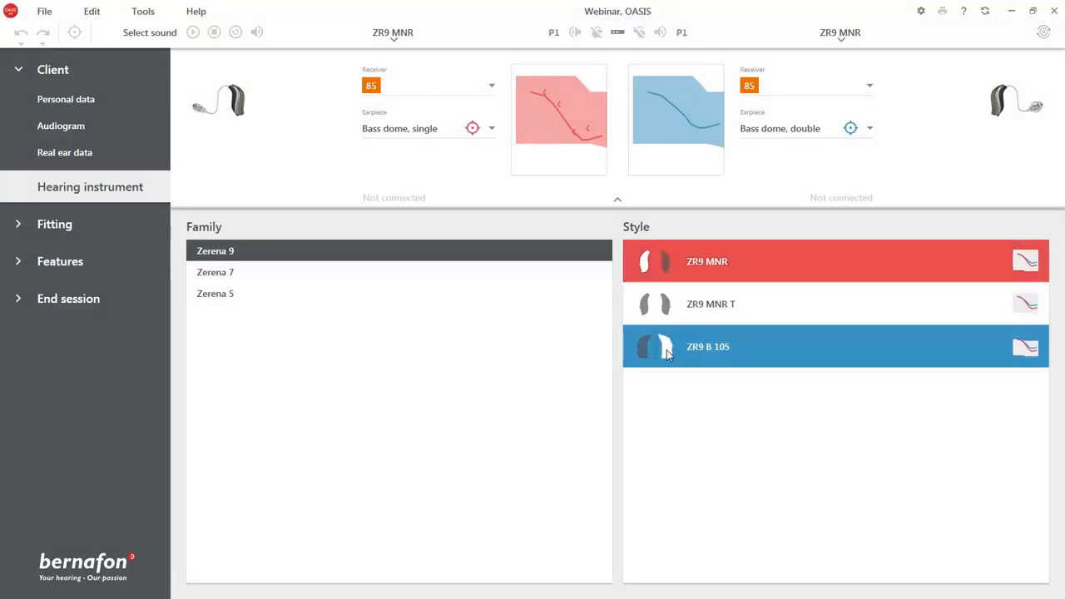
click(646, 310)
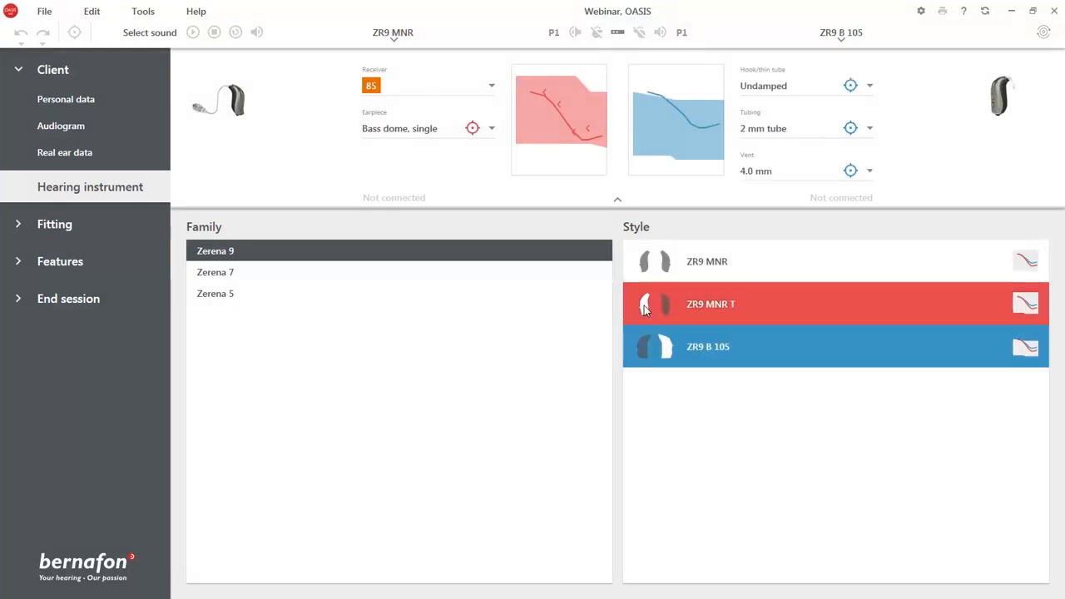
click(642, 353)
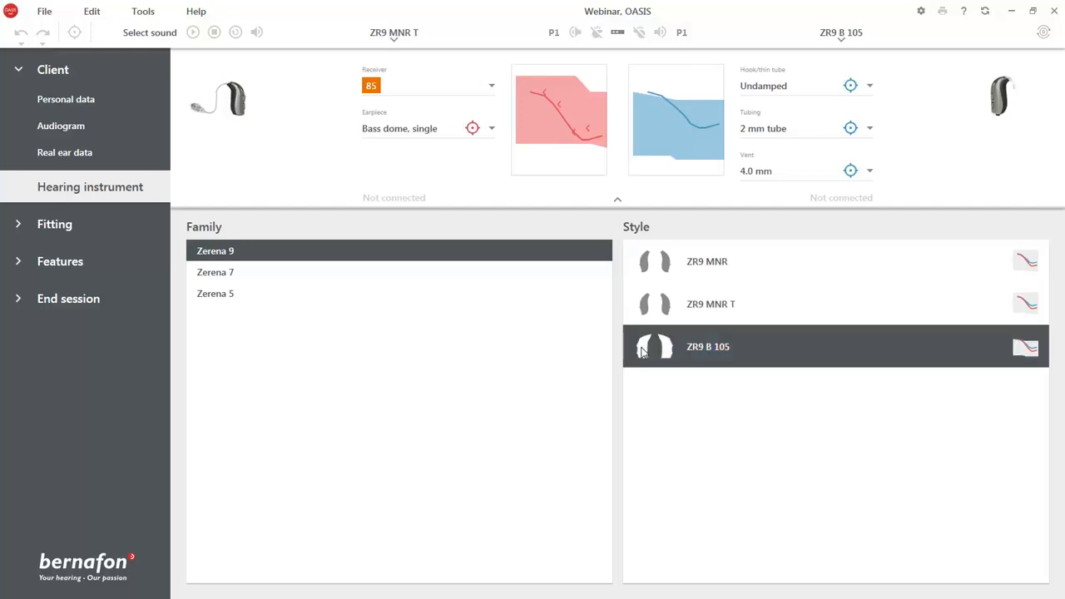
click(666, 310)
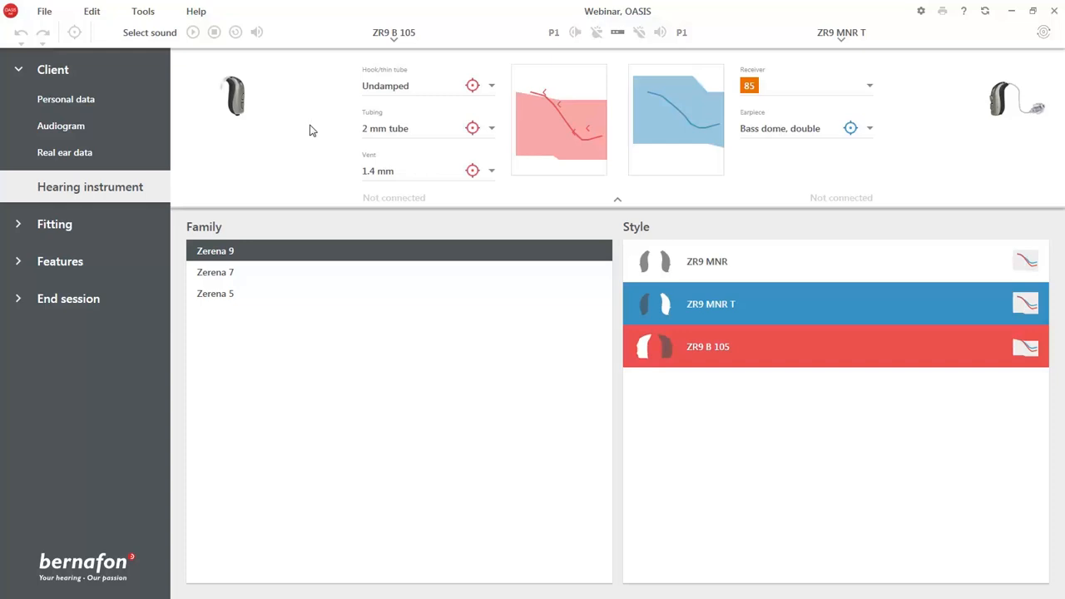
Collapse the acoustics overview, dismiss the maximum sound pressure warning, and reopen the overview to examine the fitting range.
click(618, 203)
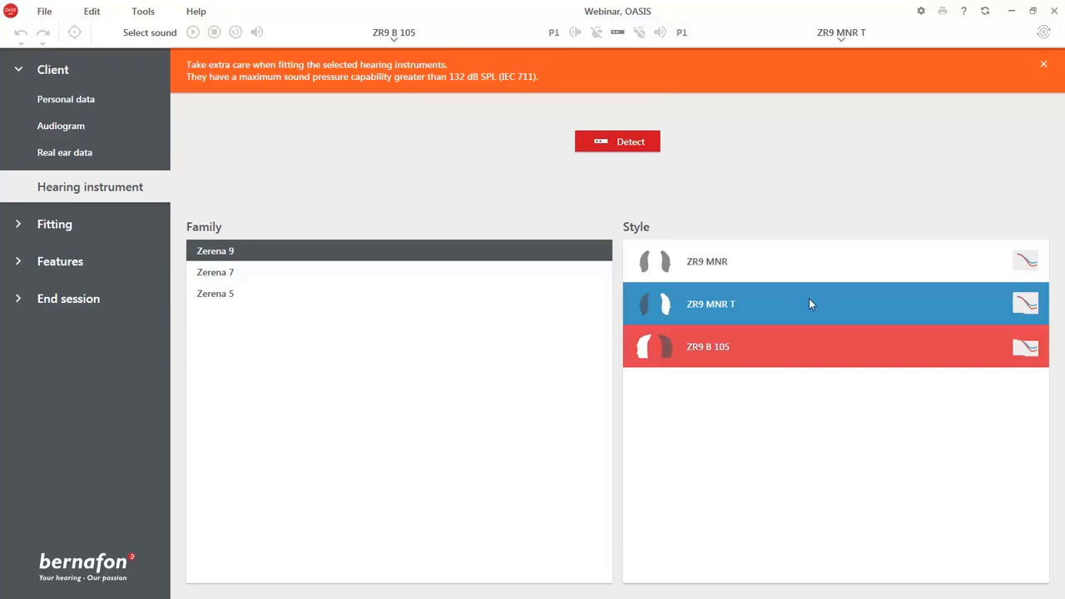
click(1044, 65)
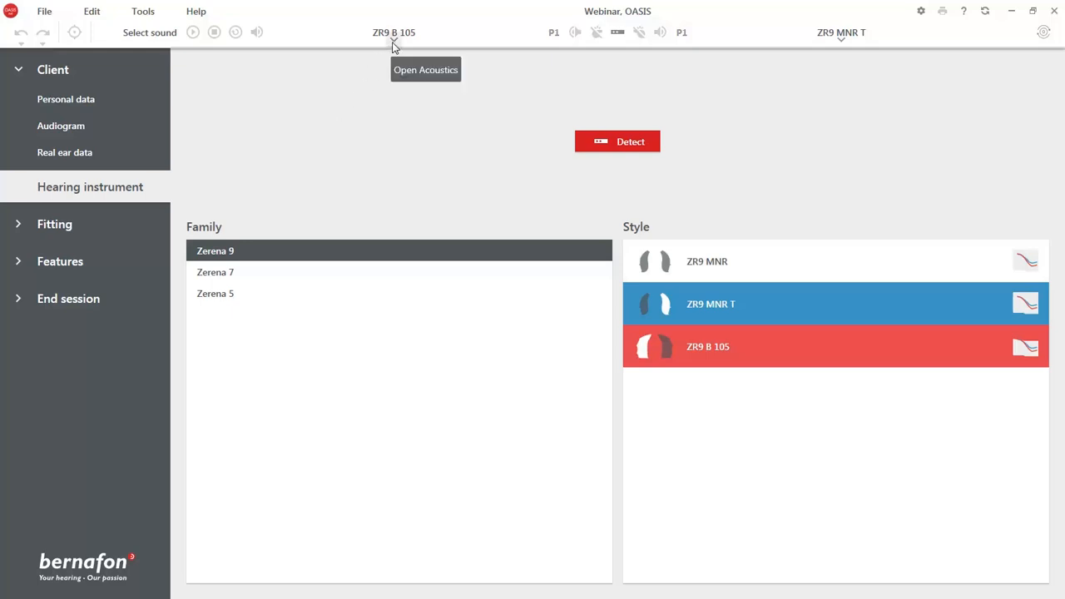
click(841, 38)
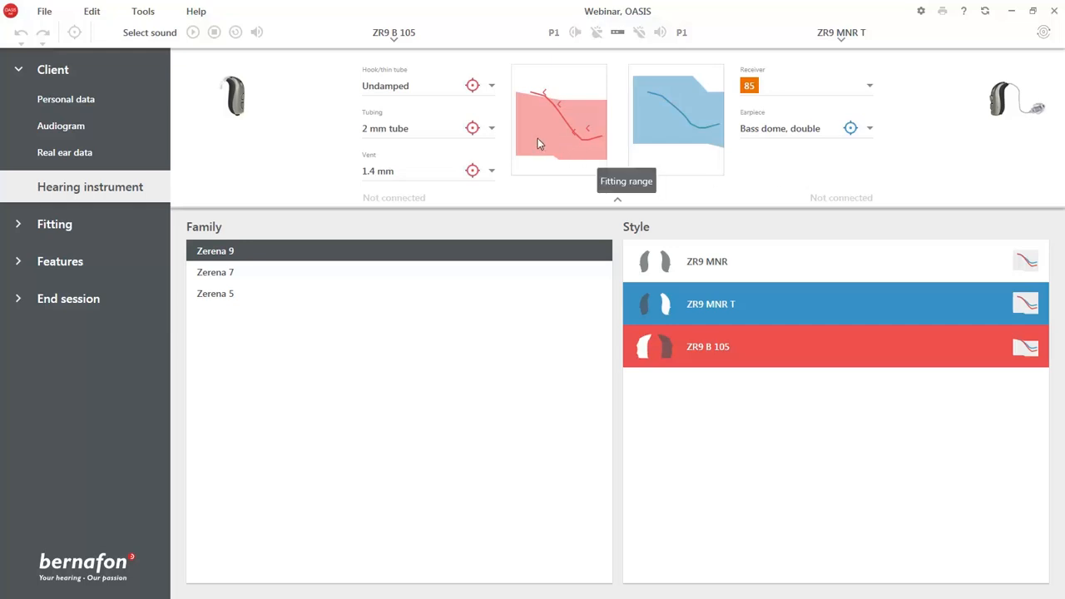
mouse_move(578, 142)
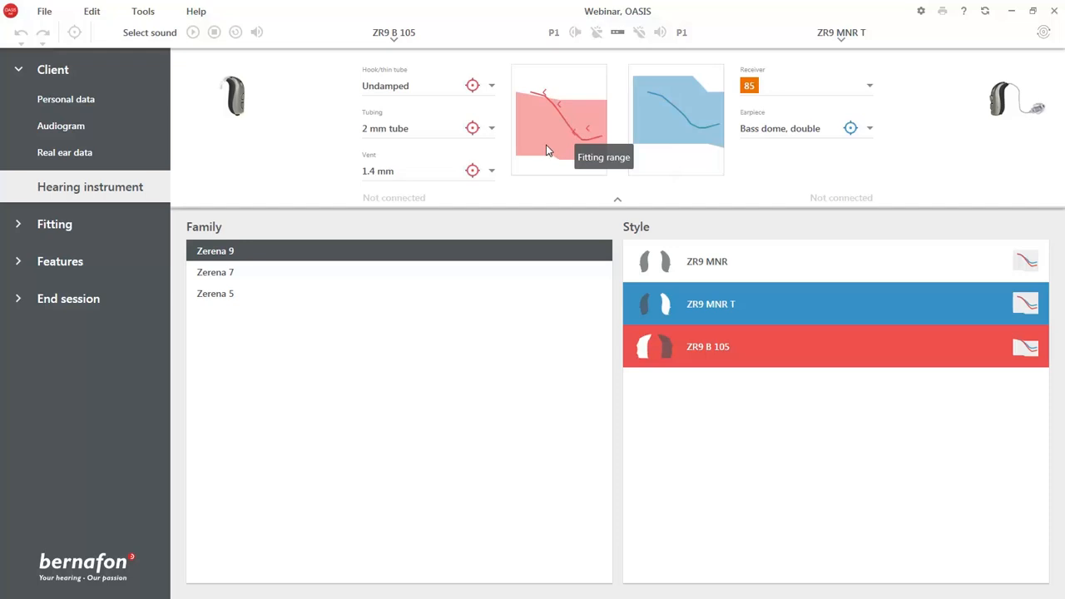
Set the display preference for the graph view in Acoustics to Insertion gain, and examine the curves in the acoustics overview.
click(143, 11)
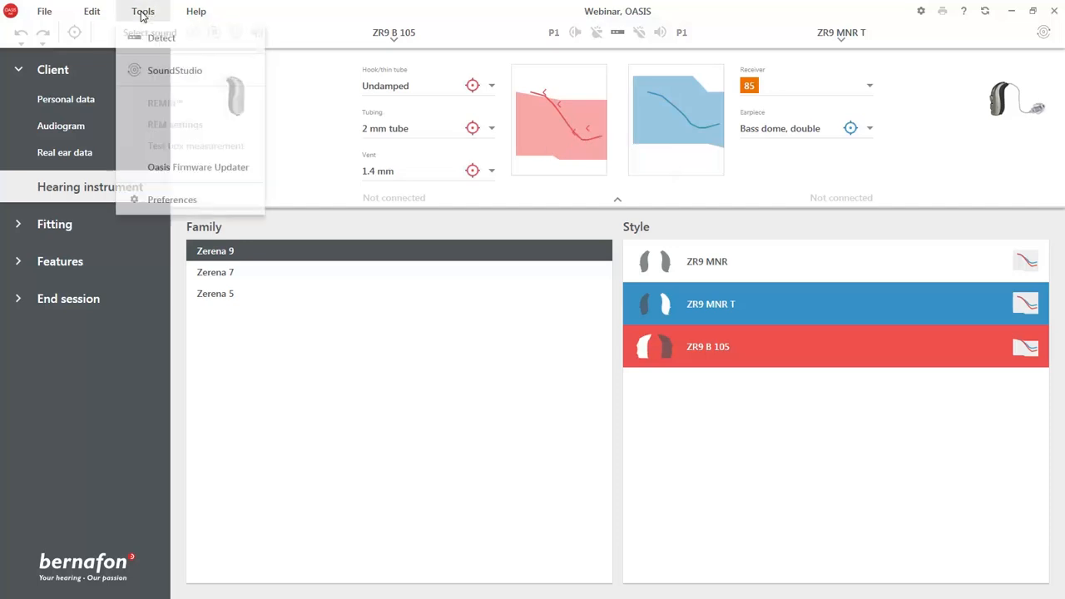
click(163, 200)
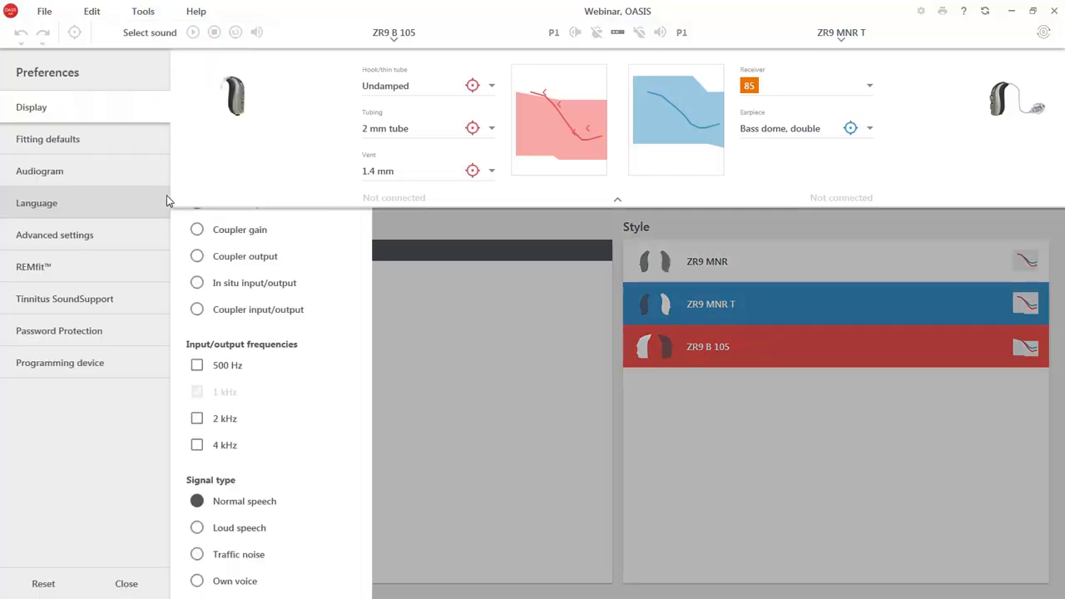
click(617, 201)
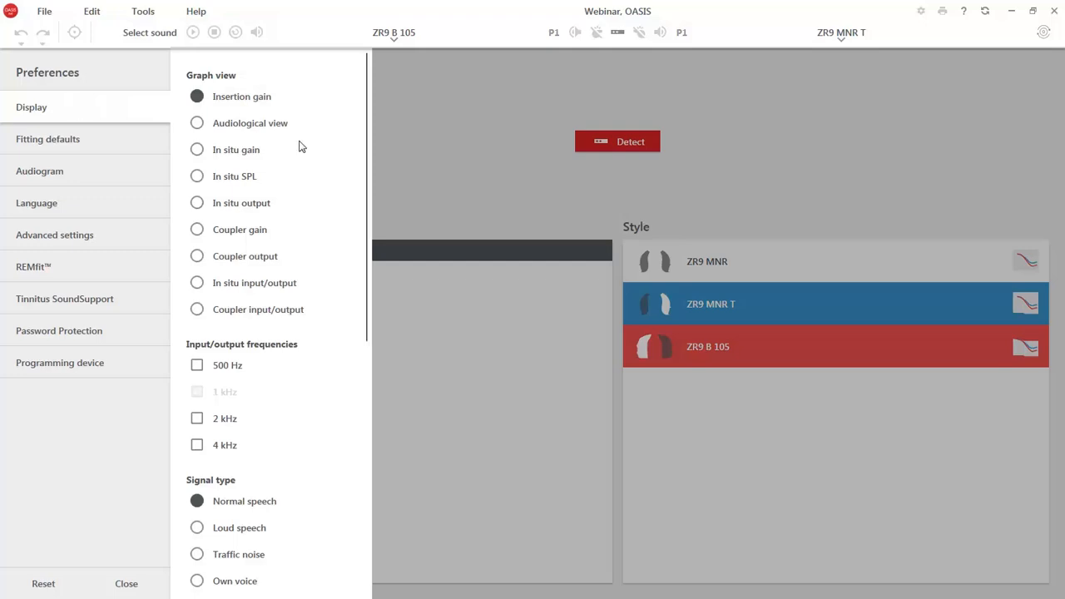
drag(368, 185, 362, 442)
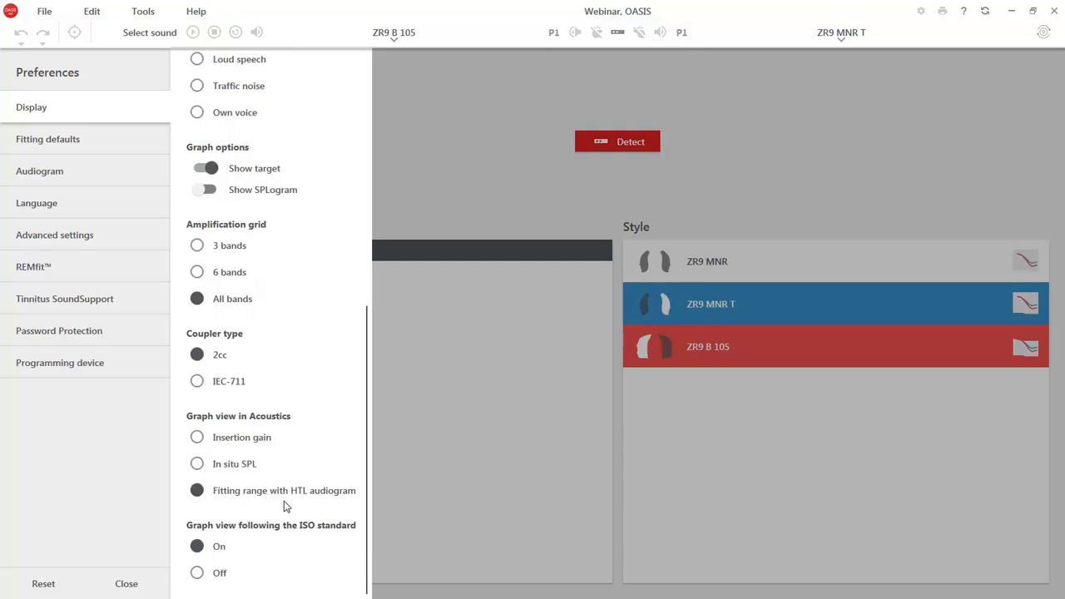
click(252, 441)
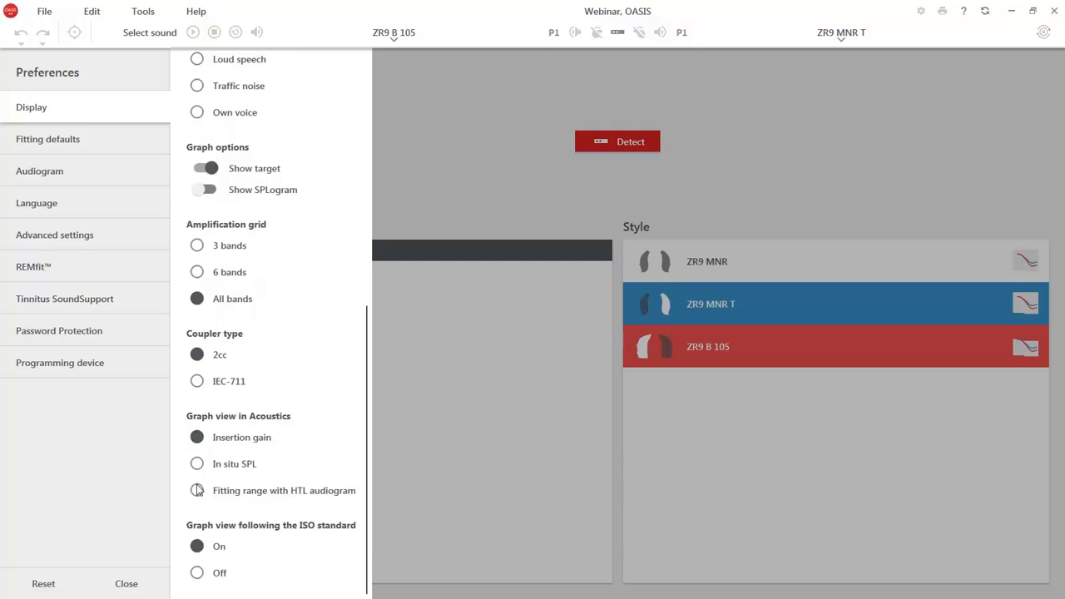
click(126, 584)
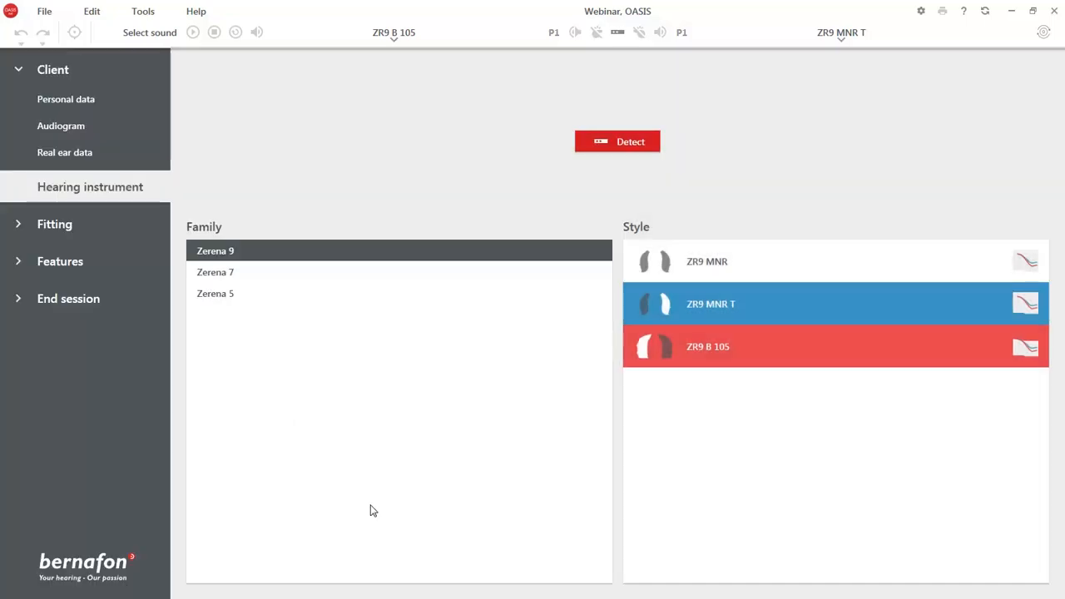
click(395, 43)
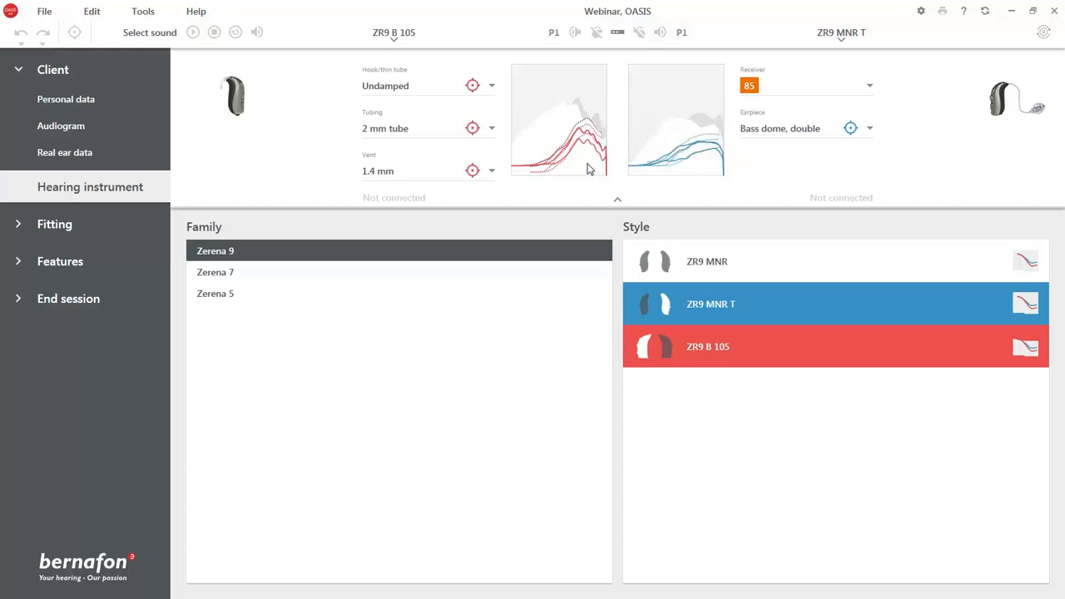
mouse_move(585, 133)
mouse_move(572, 165)
Change the graph view in Acoustics to In situ SPL and examine the resulting output curves.
click(143, 13)
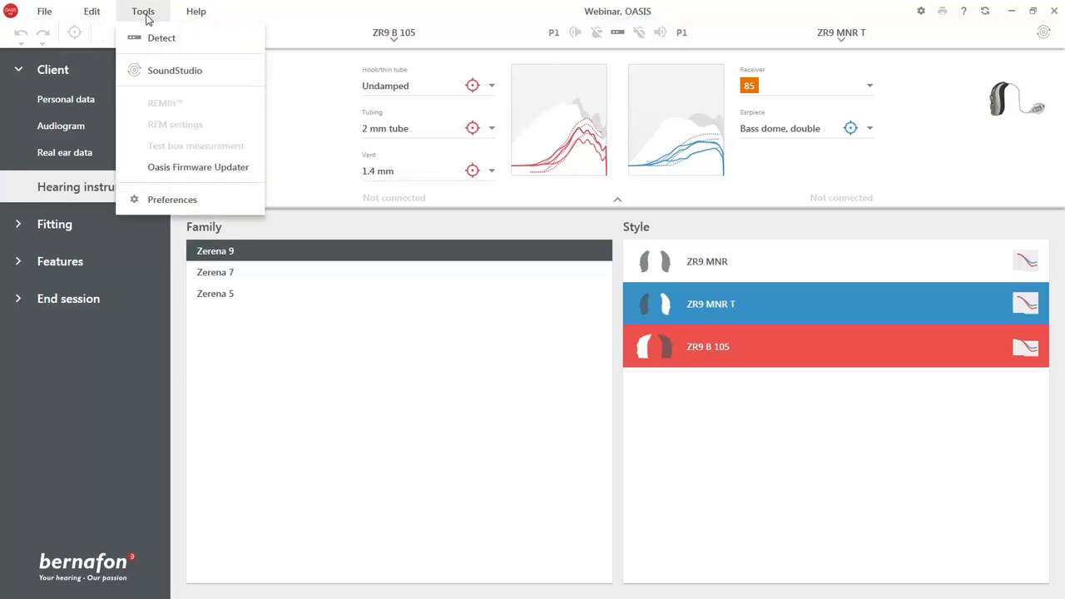
click(181, 201)
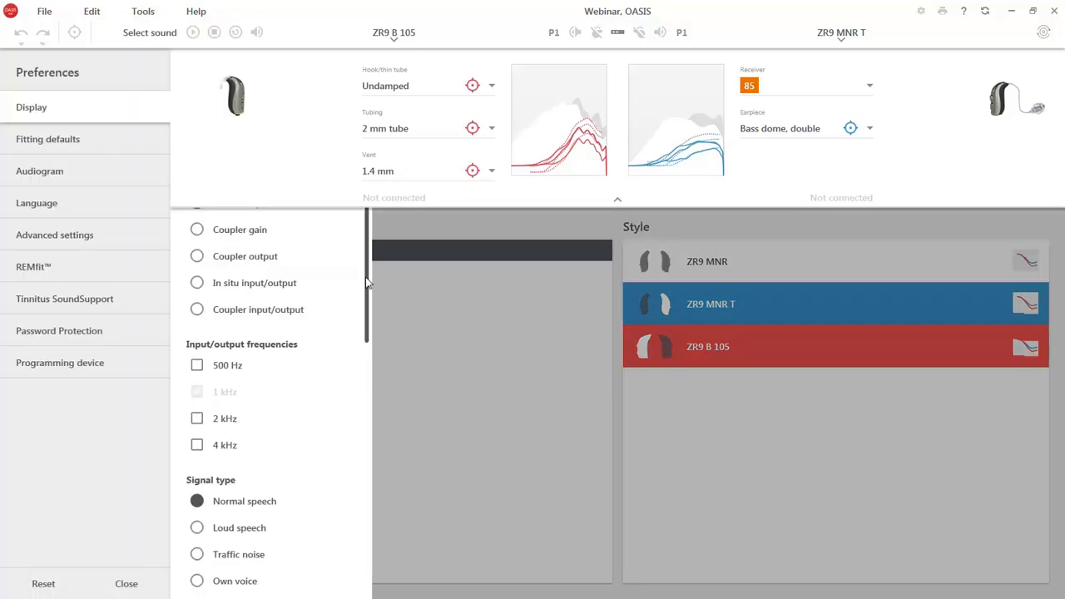
scroll(347, 411, down, 10)
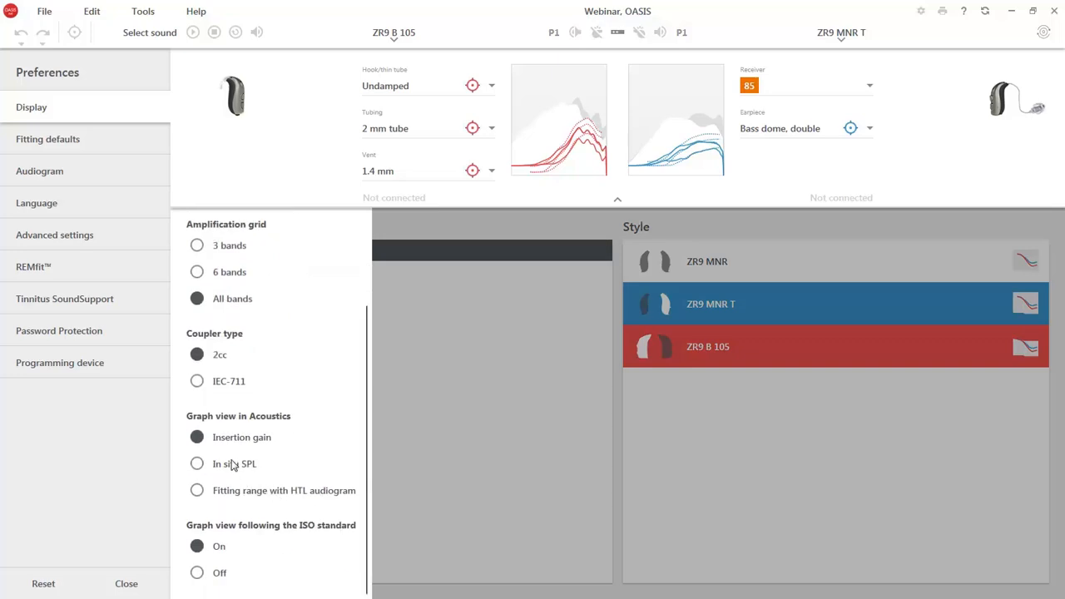
click(232, 468)
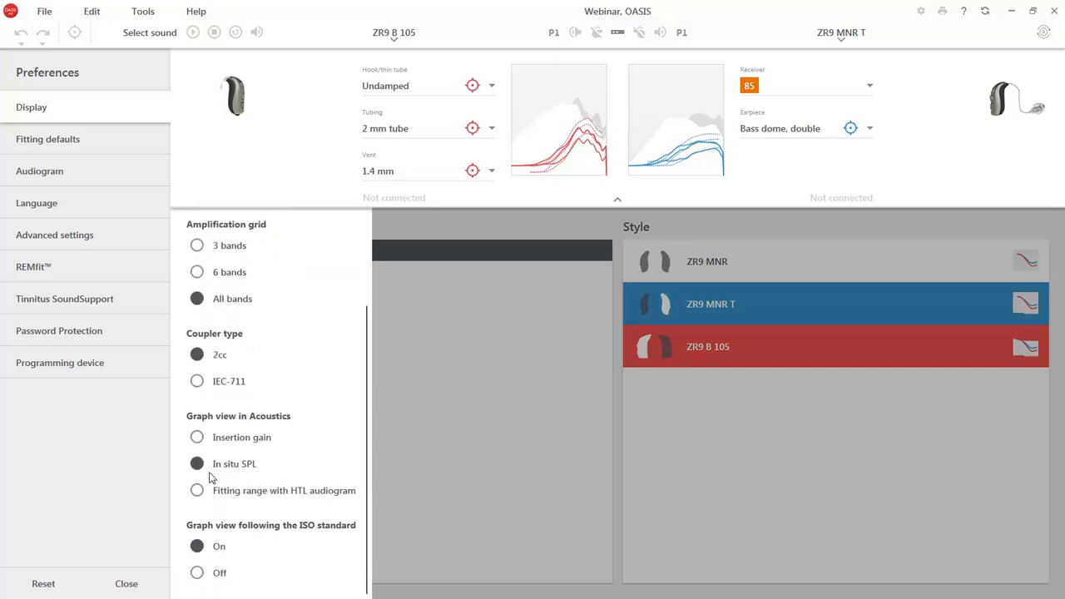
click(126, 585)
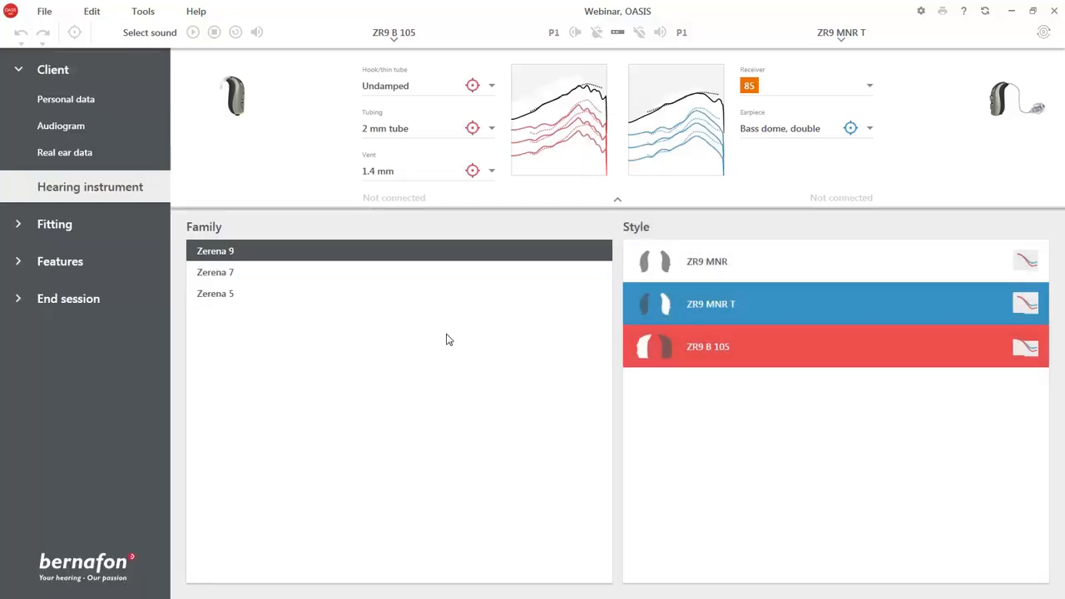
mouse_move(553, 105)
mouse_move(599, 94)
Set the graph view in Acoustics to Fitting range with HTL audiogram in the display preferences.
click(143, 11)
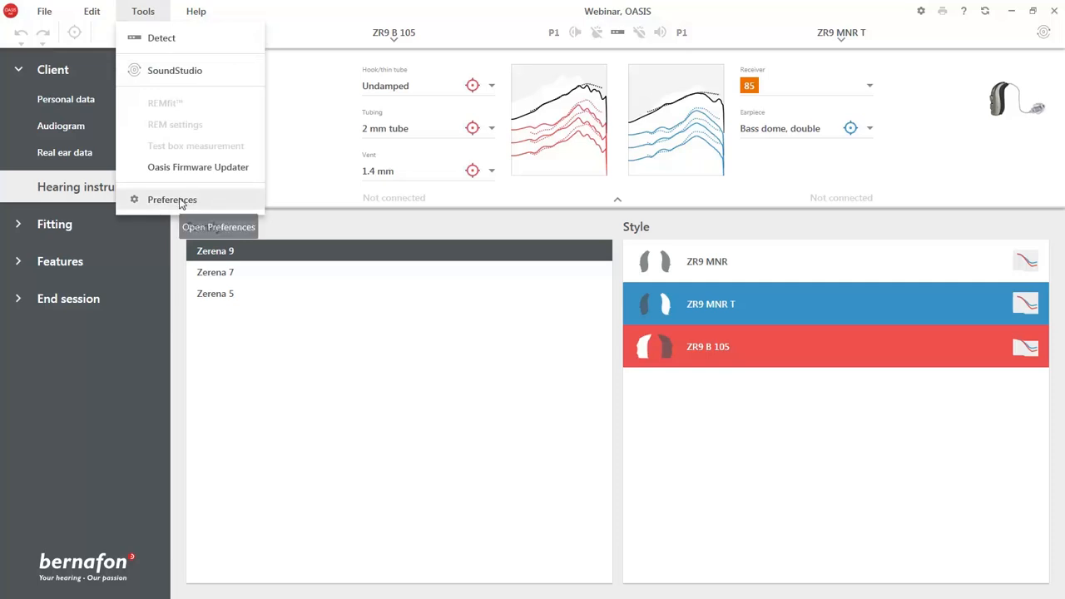
click(172, 203)
scroll(359, 396, down, 2)
scroll(359, 395, down, 4)
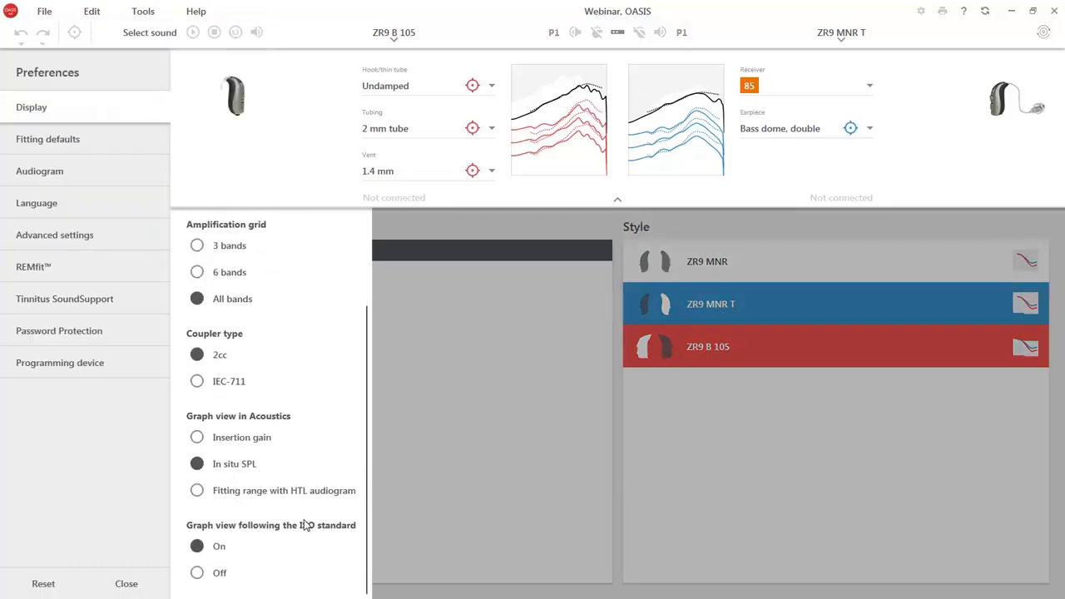
click(326, 494)
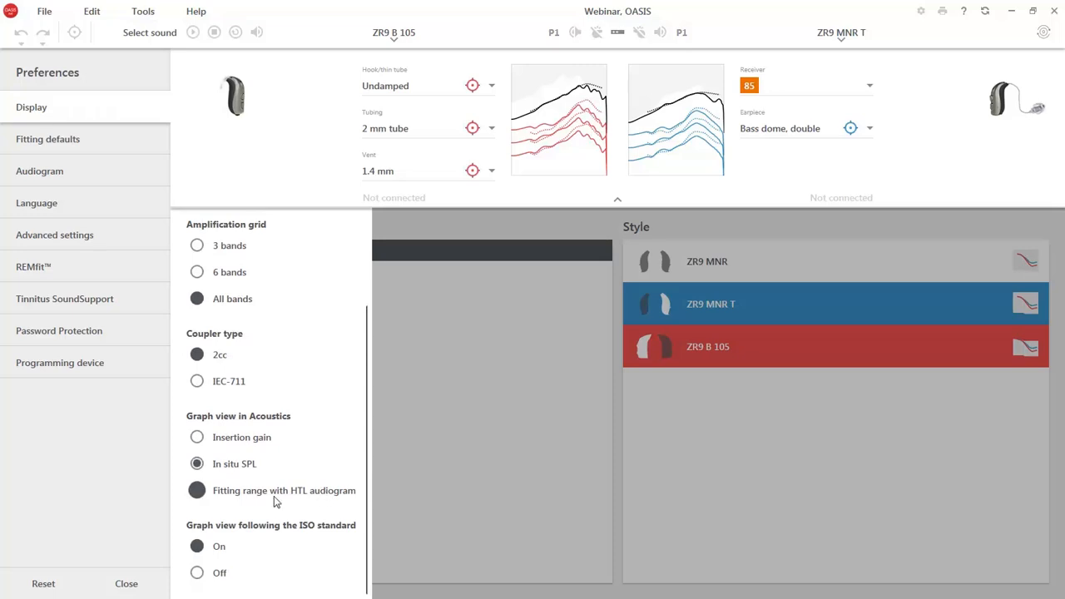
click(126, 583)
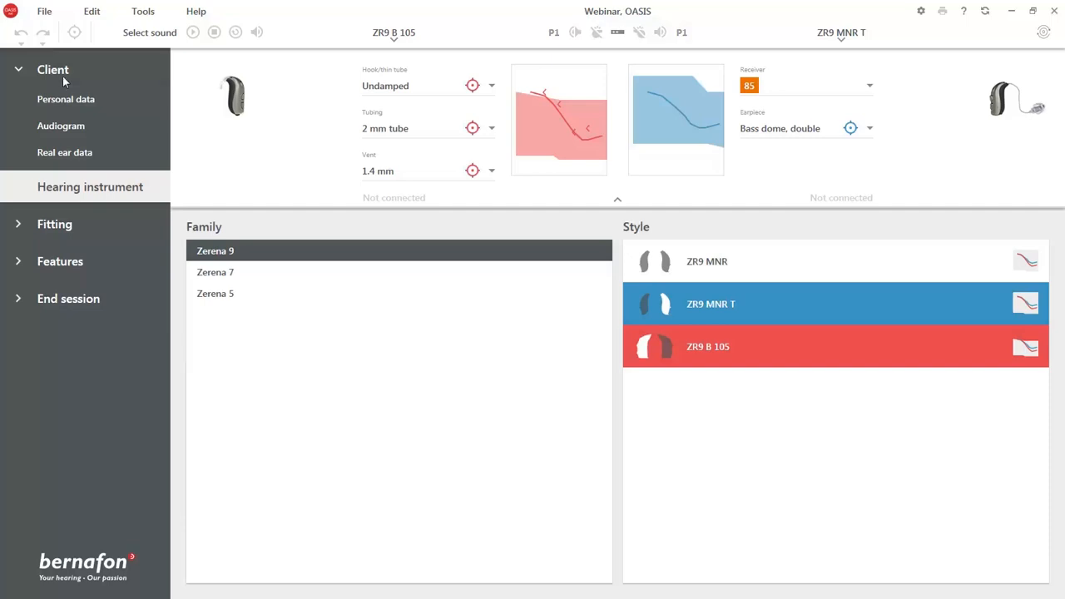
Switch the graph view in Acoustics back to In situ SPL and close the preferences.
click(148, 19)
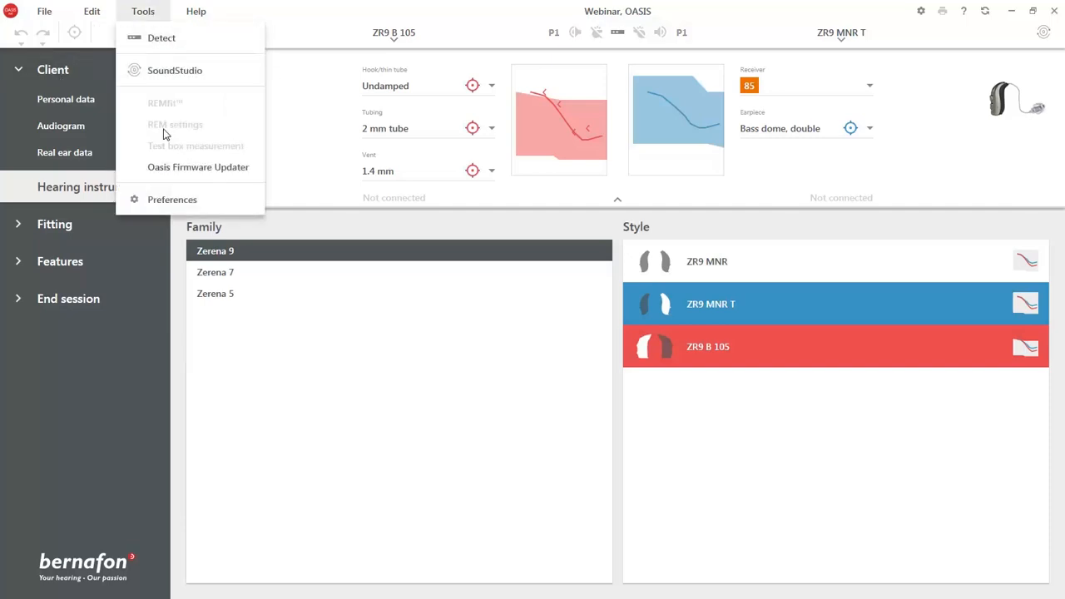
click(166, 201)
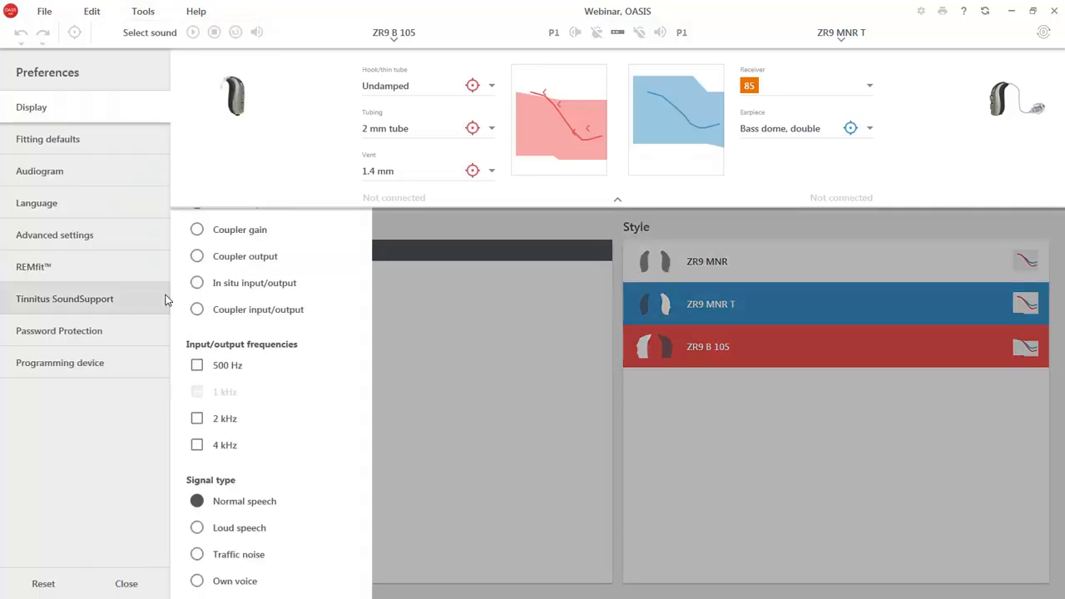
scroll(342, 468, down, 3)
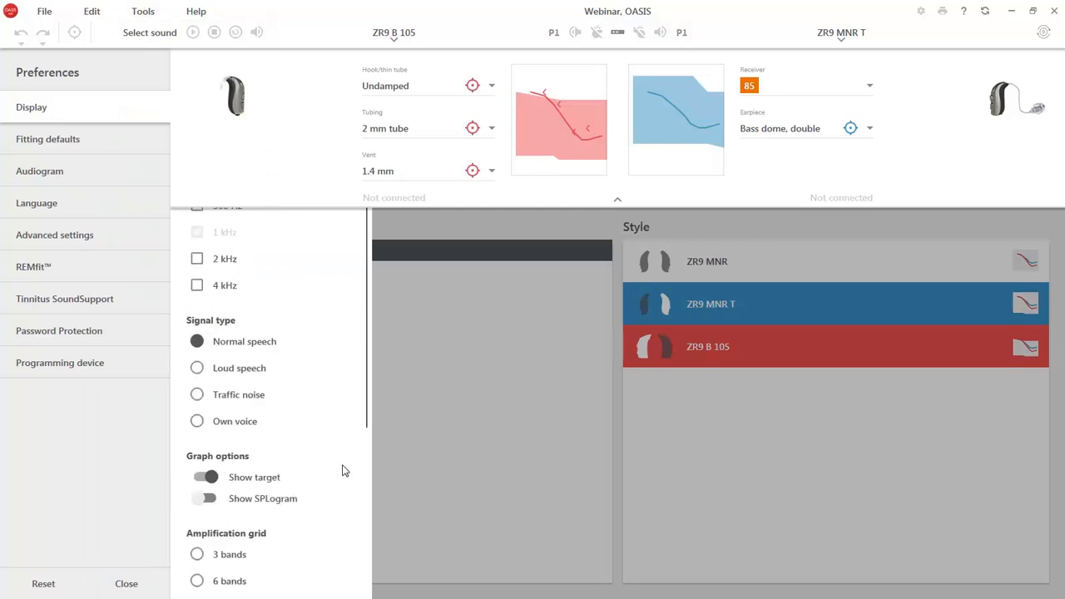
click(247, 489)
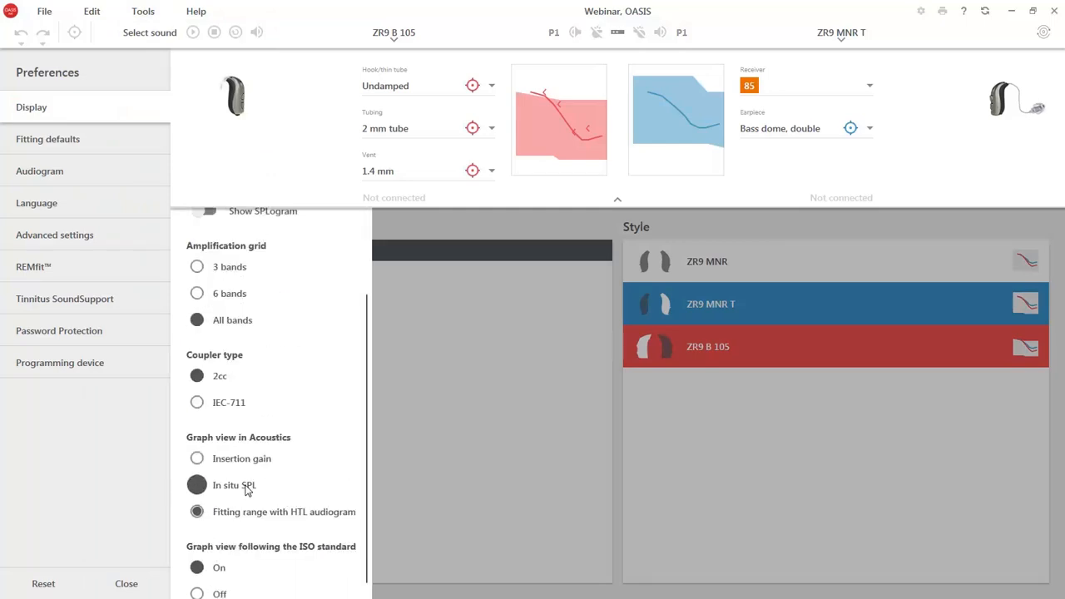
click(134, 580)
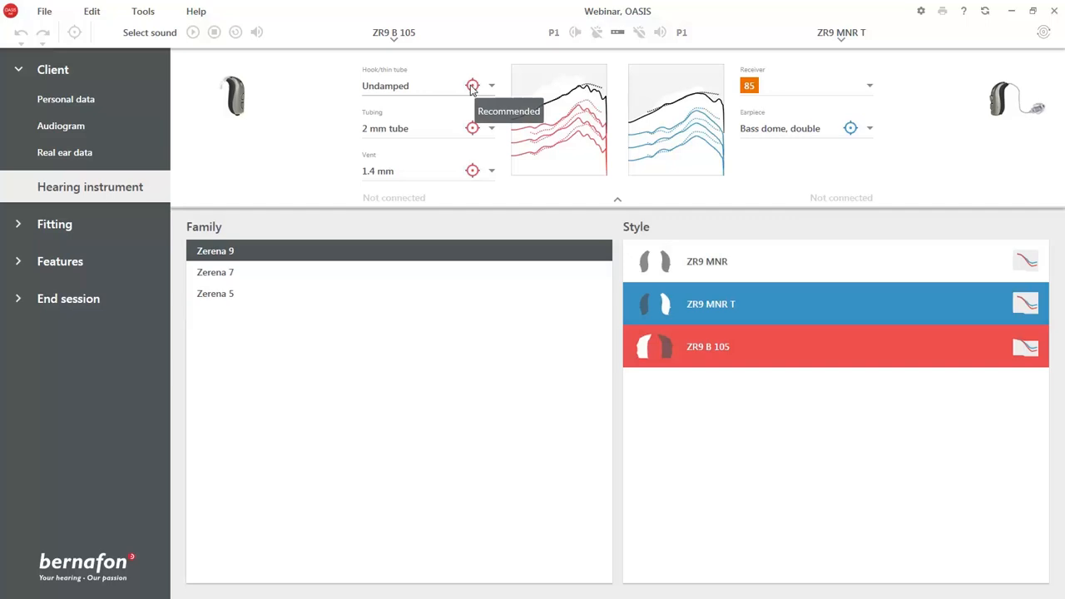
Open the earpiece choices for the left instrument.
click(870, 132)
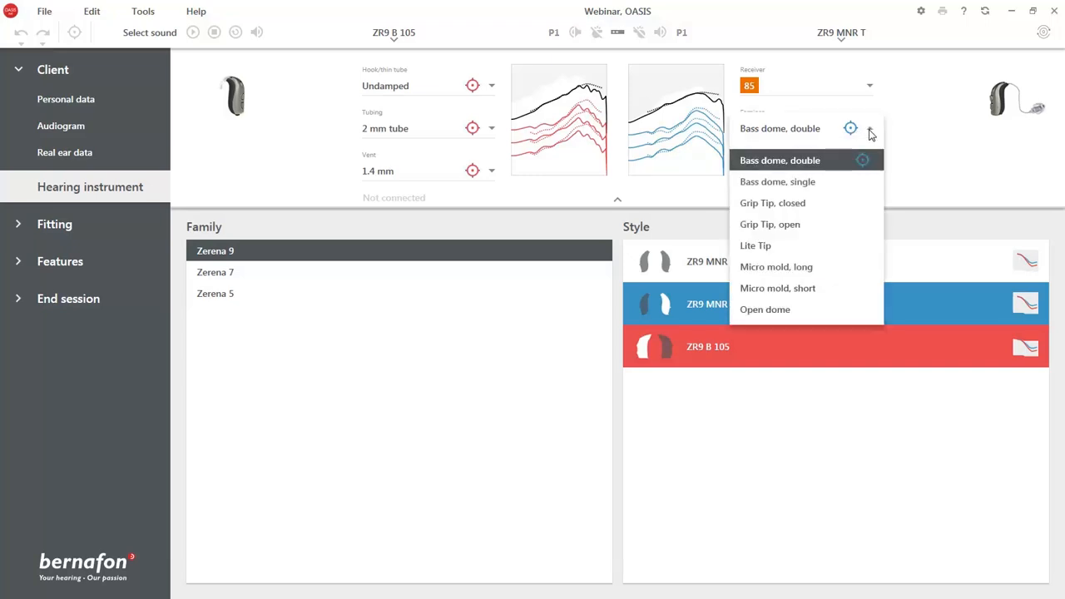